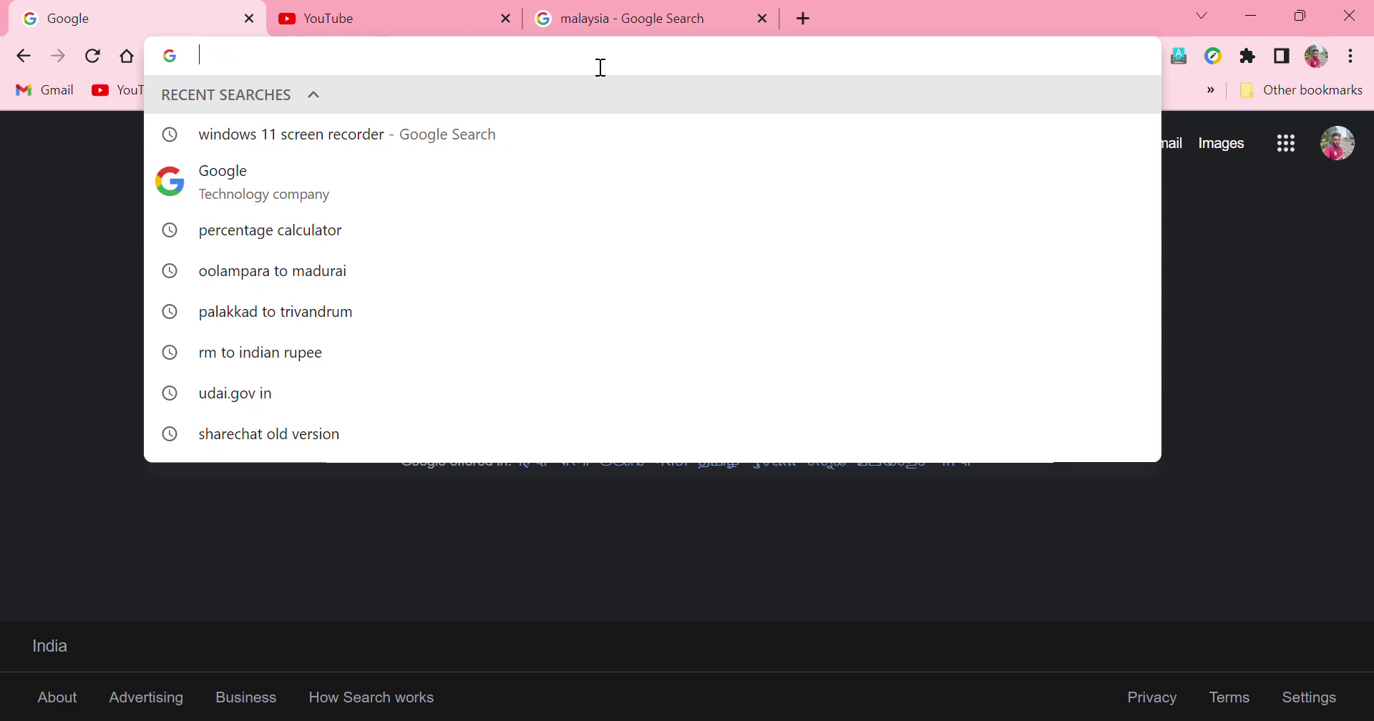
Step: Load the myScheme homepage at myscheme.gov.in in Chrome via the address bar autocomplete
text(myscheme.gov.in)
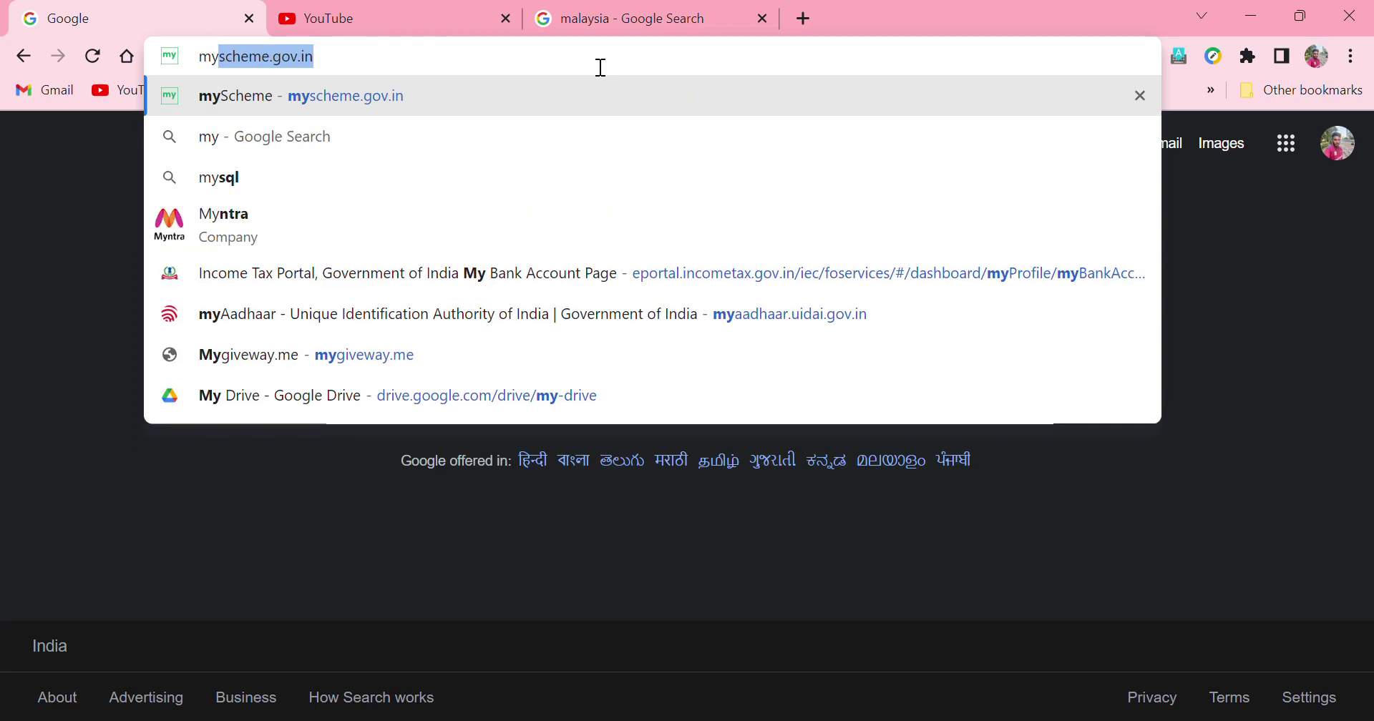
key(Right)
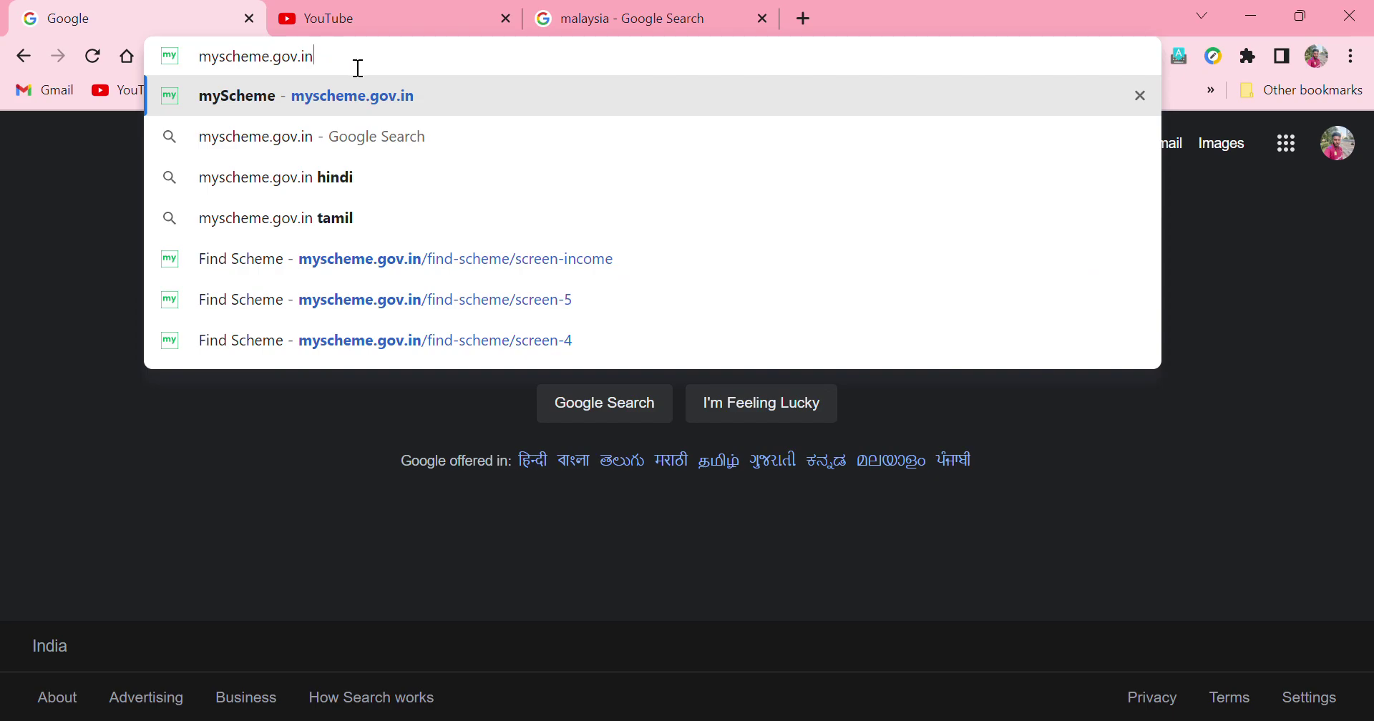
key(Return)
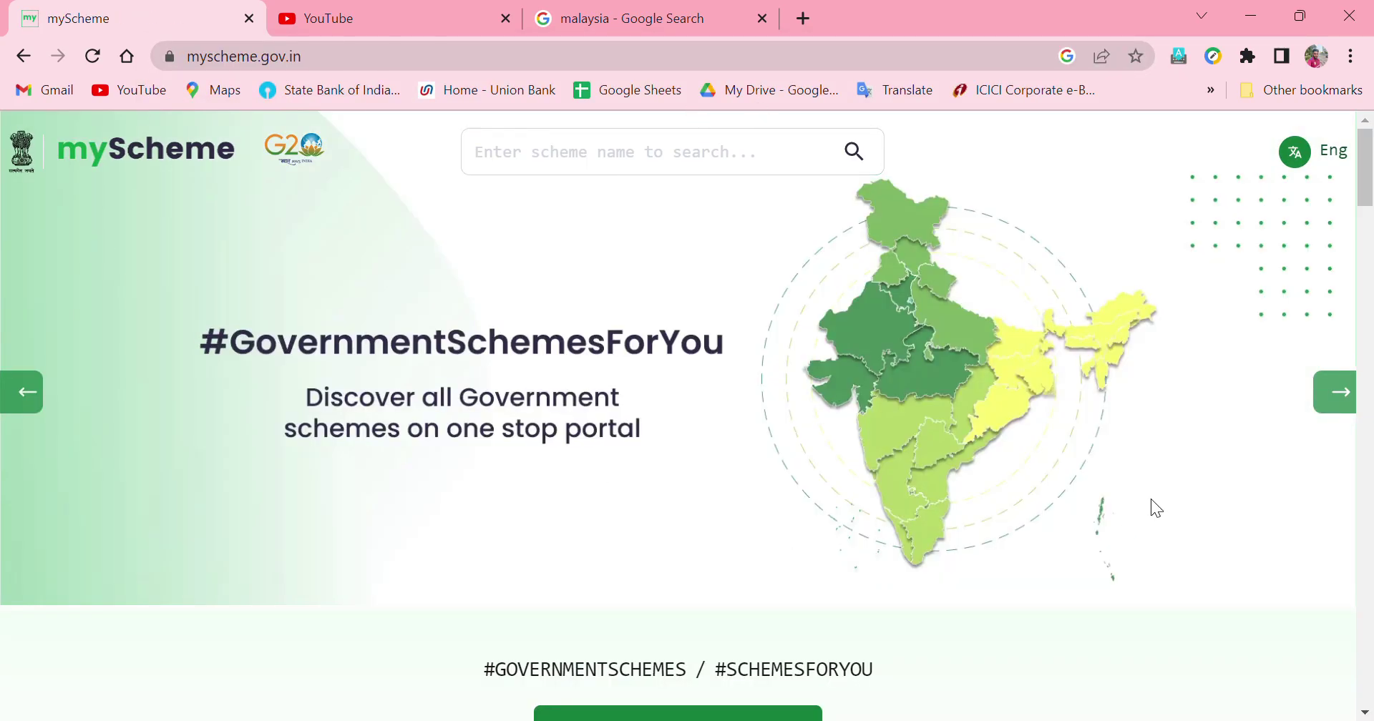
Step: Start the Find Schemes For You questionnaire and answer Male as gender
click(1354, 163)
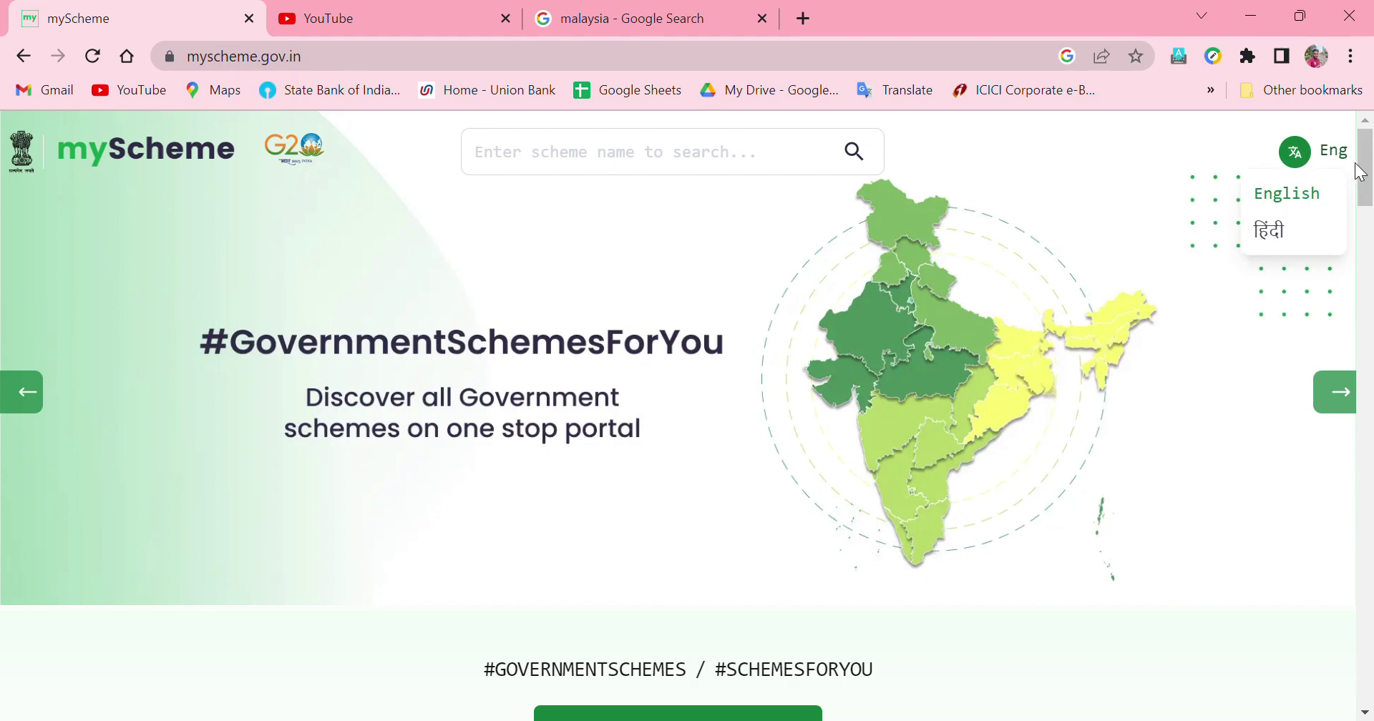
drag(1359, 172, 1370, 200)
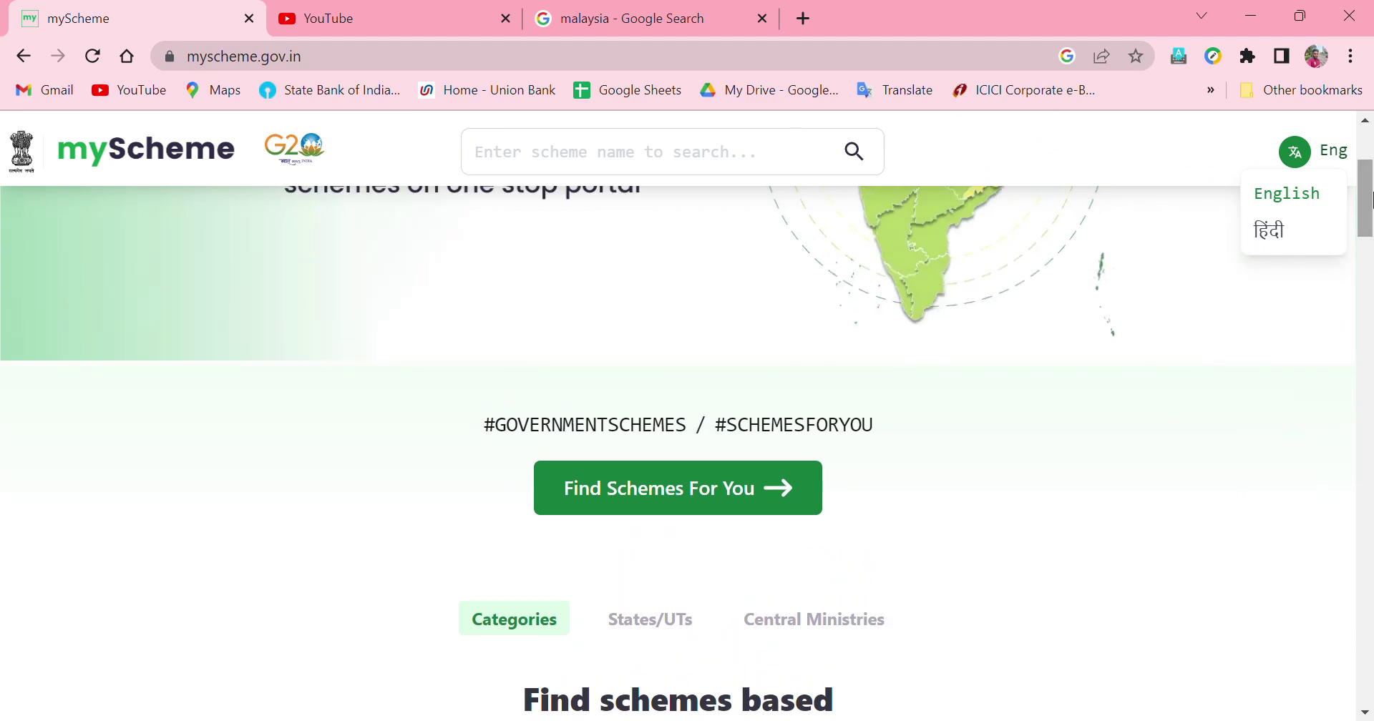
click(803, 491)
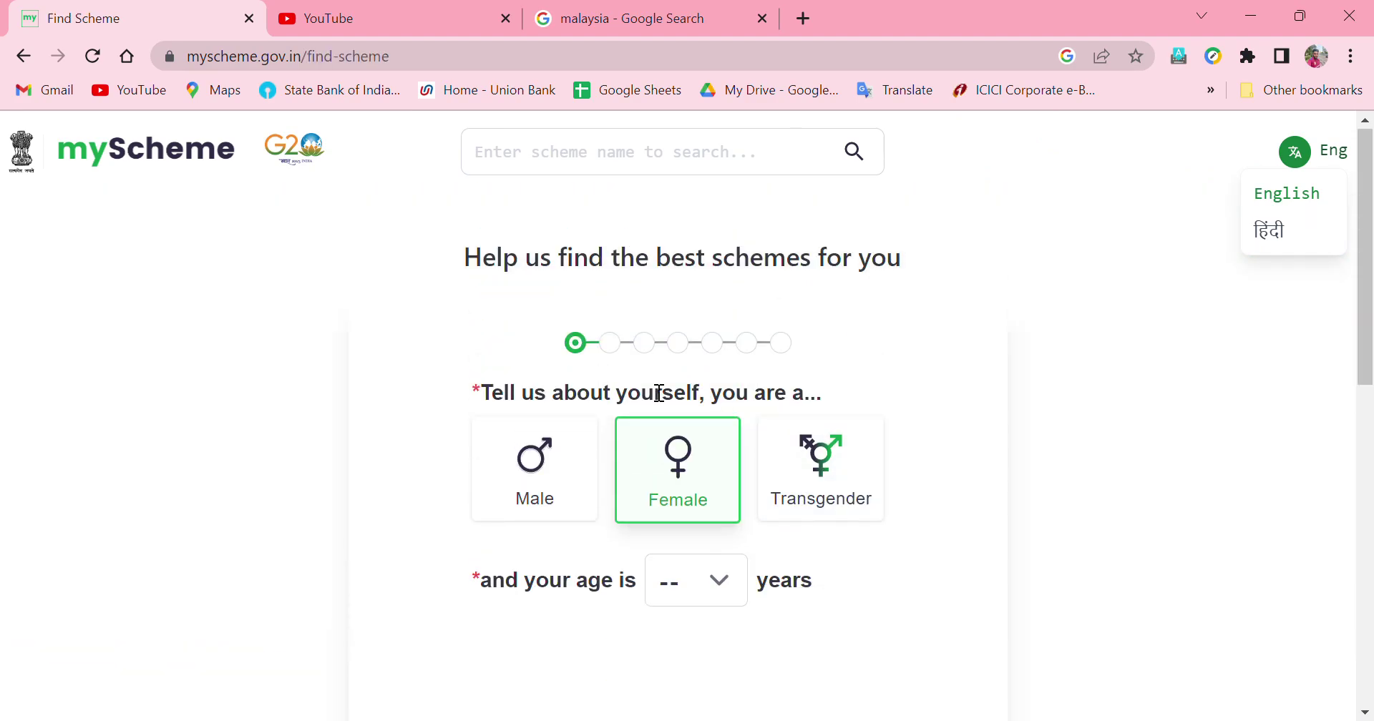
click(538, 486)
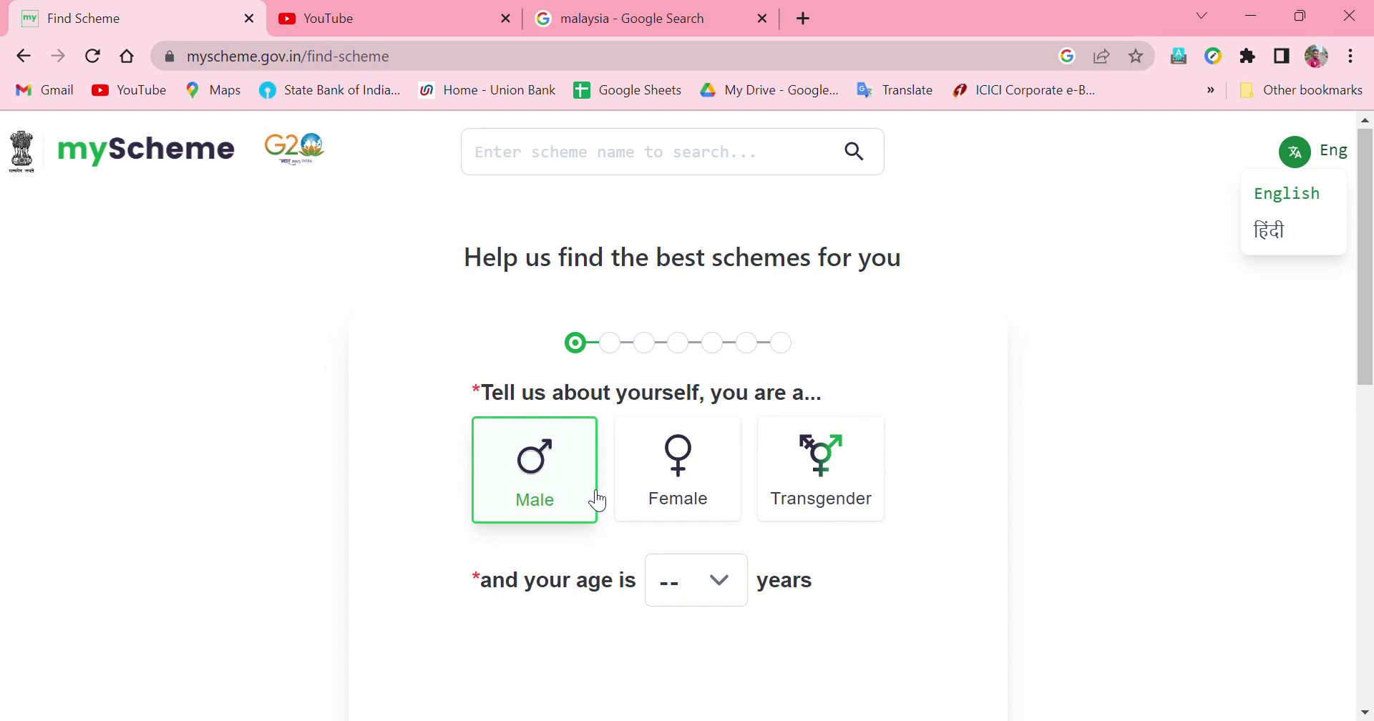
Step: Set the age to 25 and continue to the state and residence question
click(717, 589)
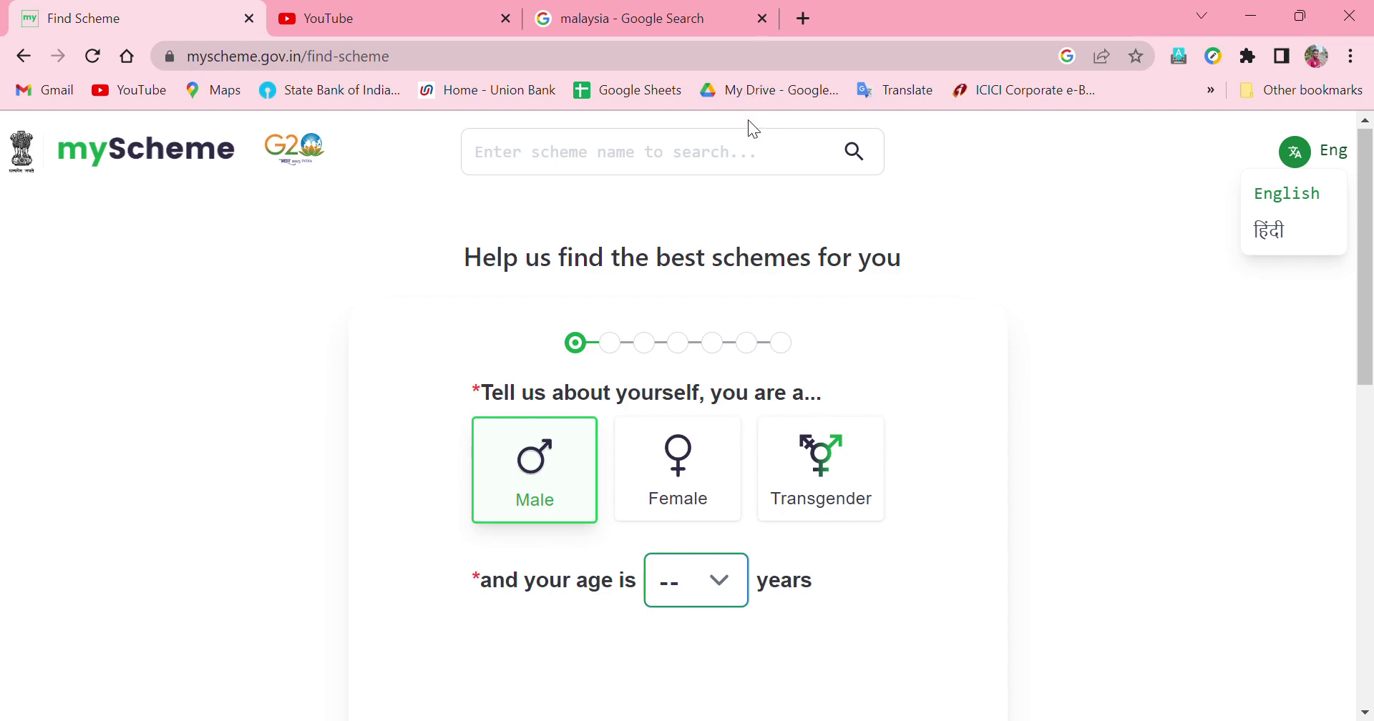
click(760, 143)
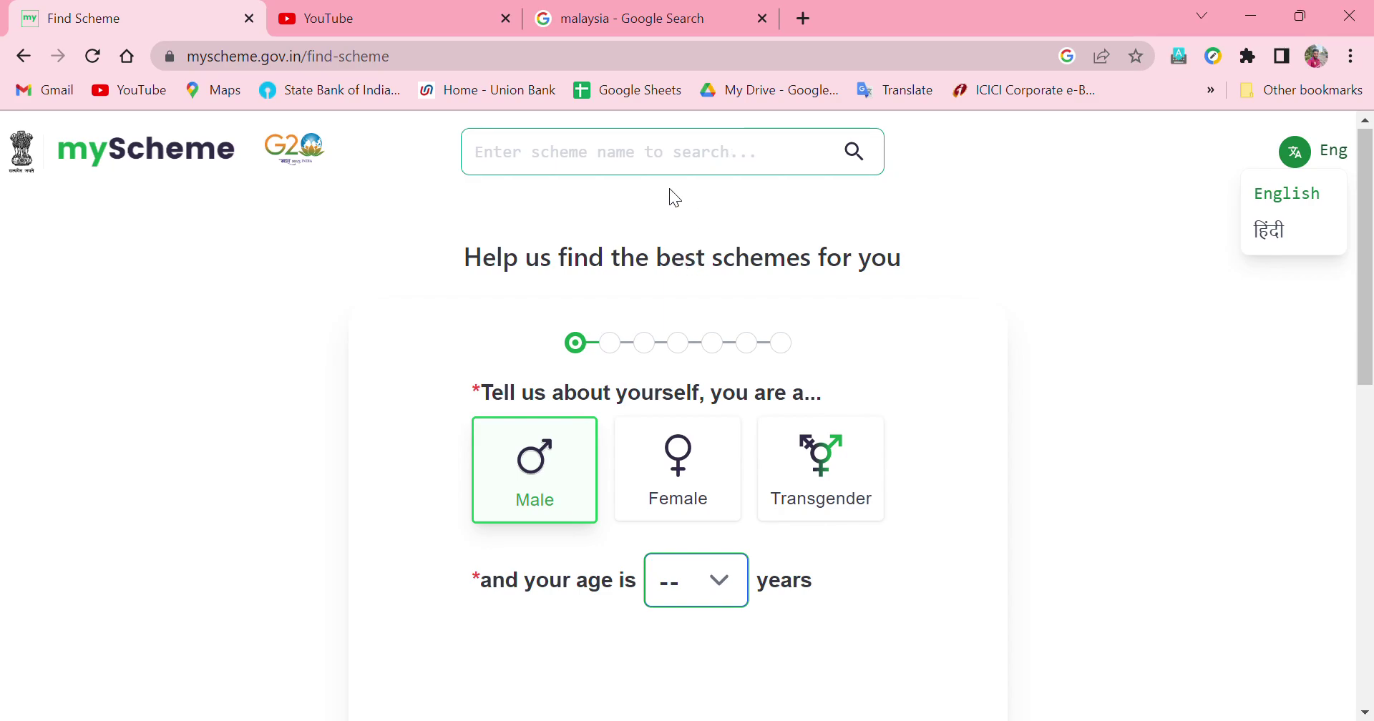
key(Tab)
text(25)
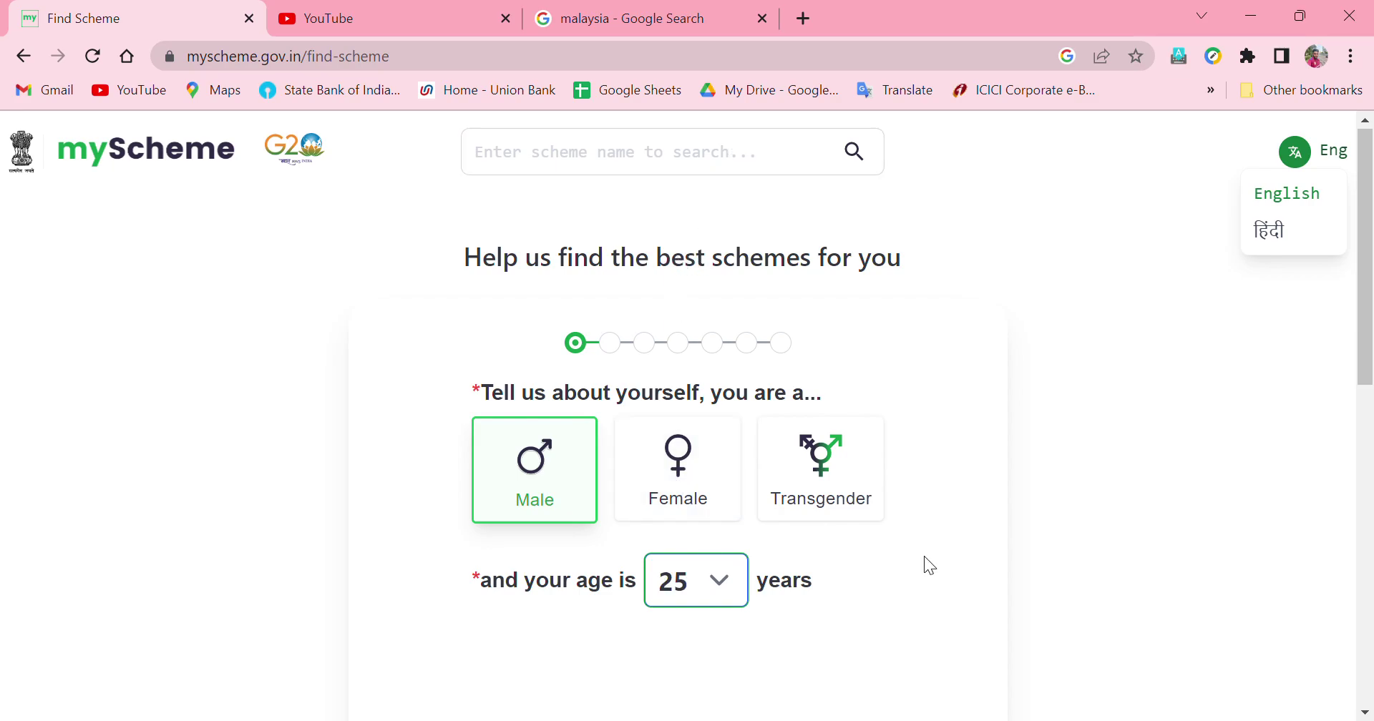
scroll(997, 379, down, 3)
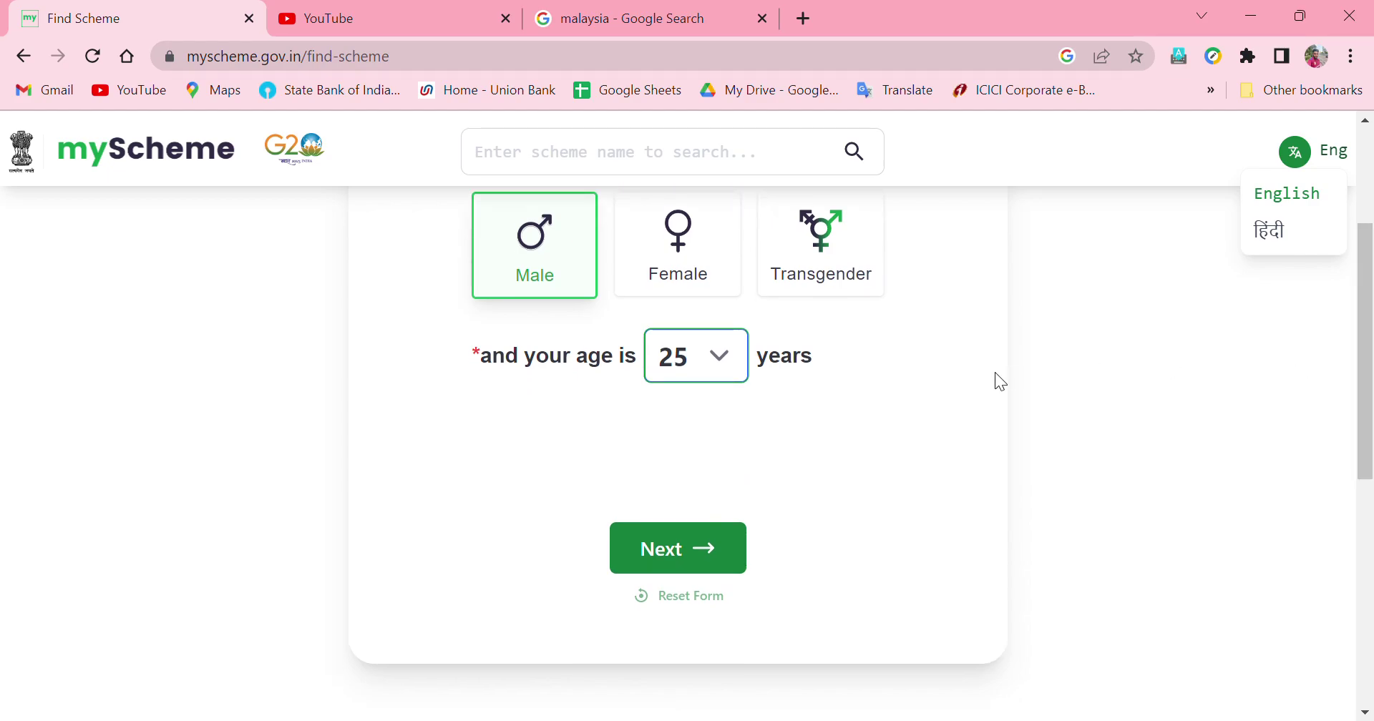
click(699, 556)
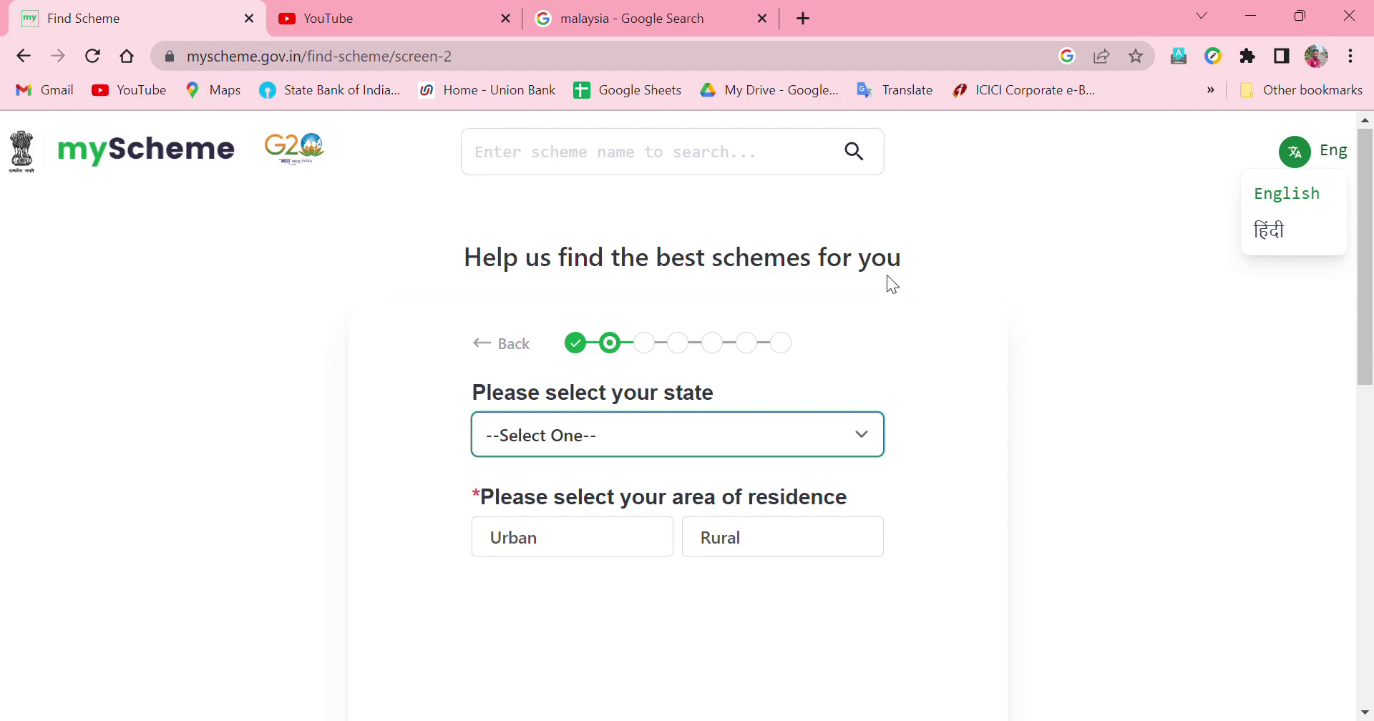
Step: Choose Tamil Nadu as the state and Rural as the area of residence, then continue
key(t)
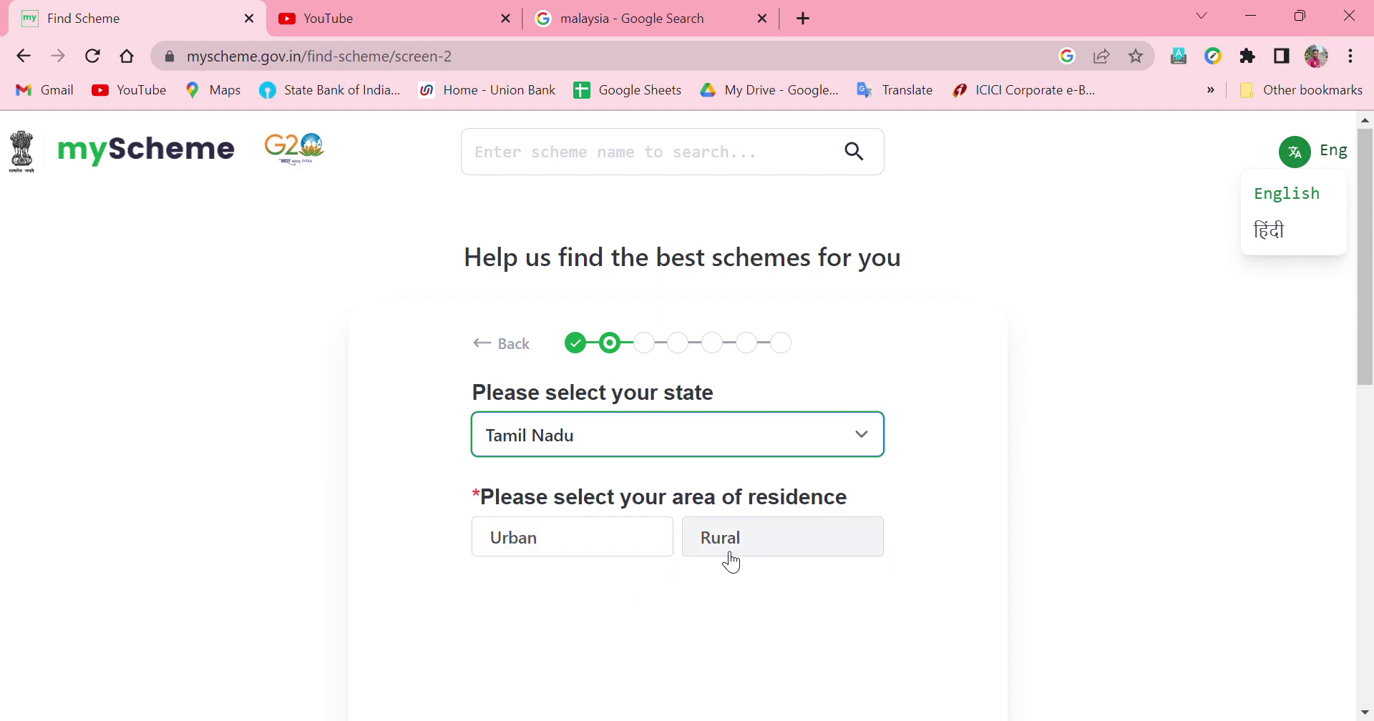
click(780, 555)
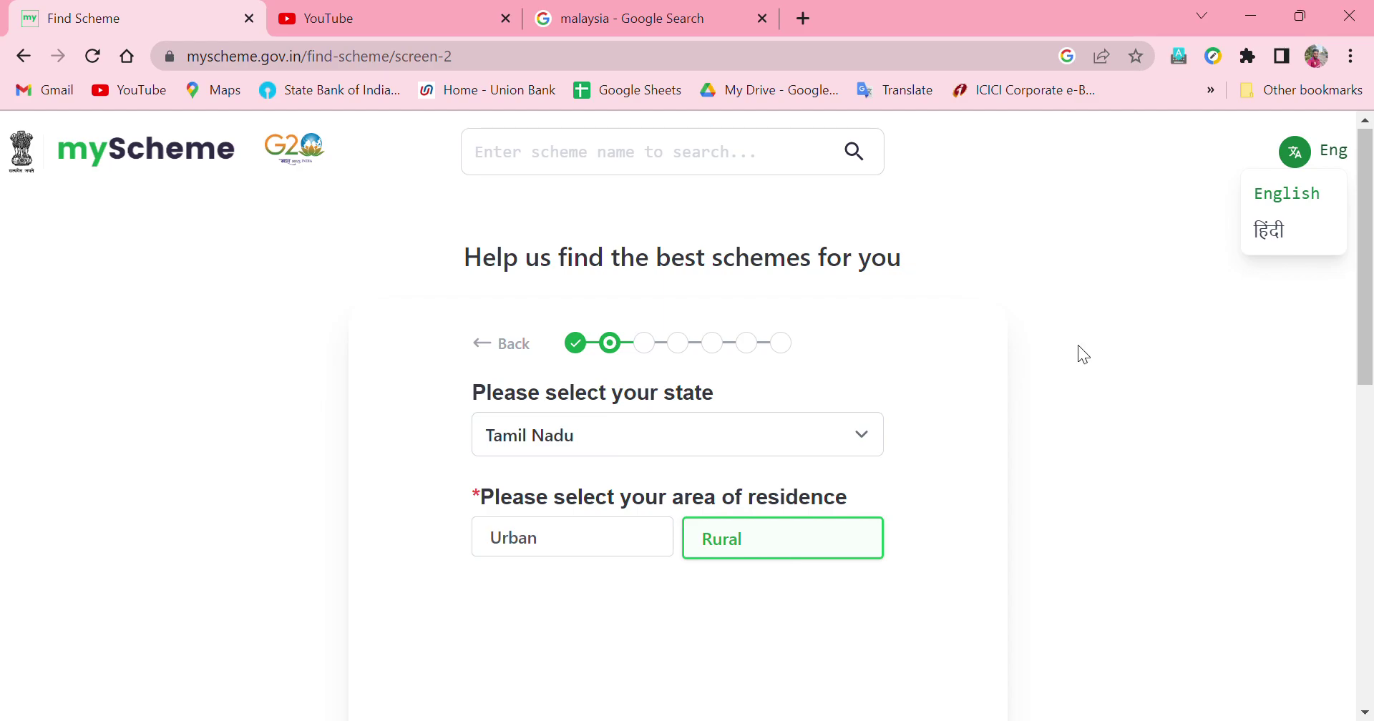
click(1344, 152)
scroll(884, 422, down, 3)
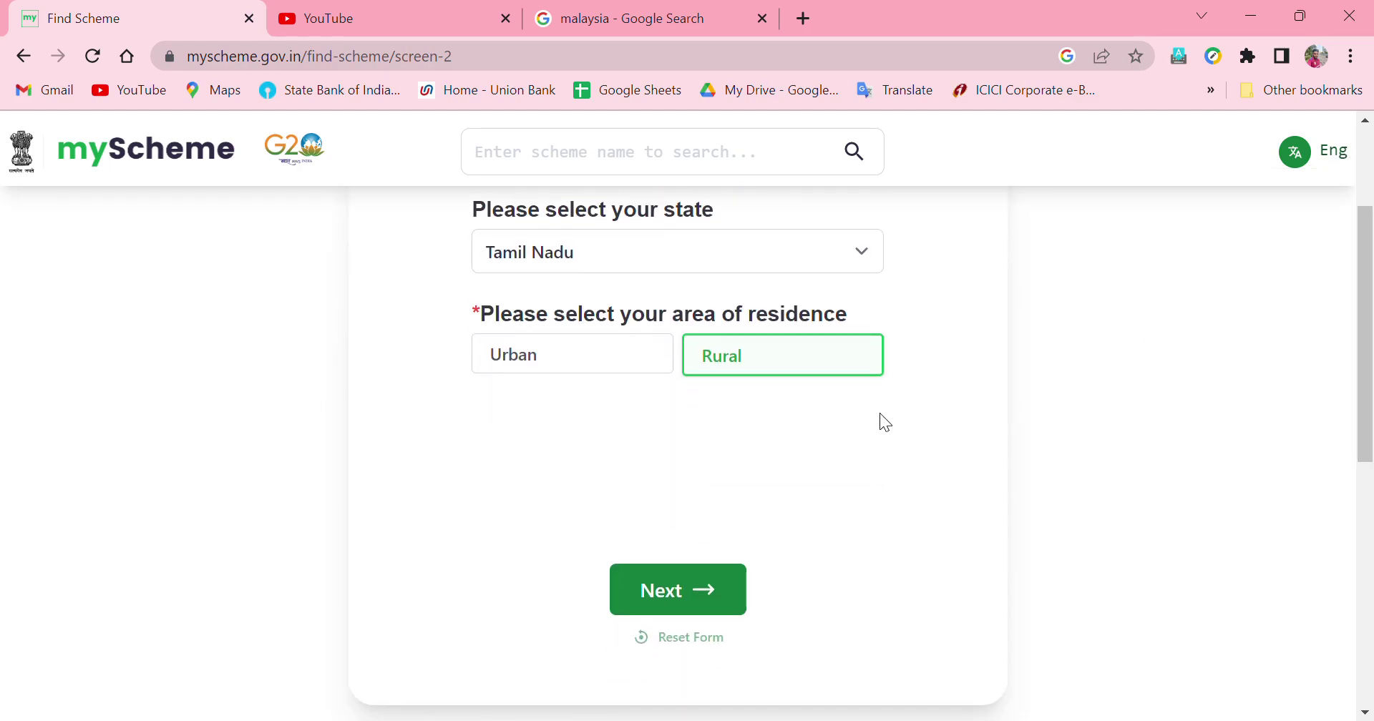
click(702, 608)
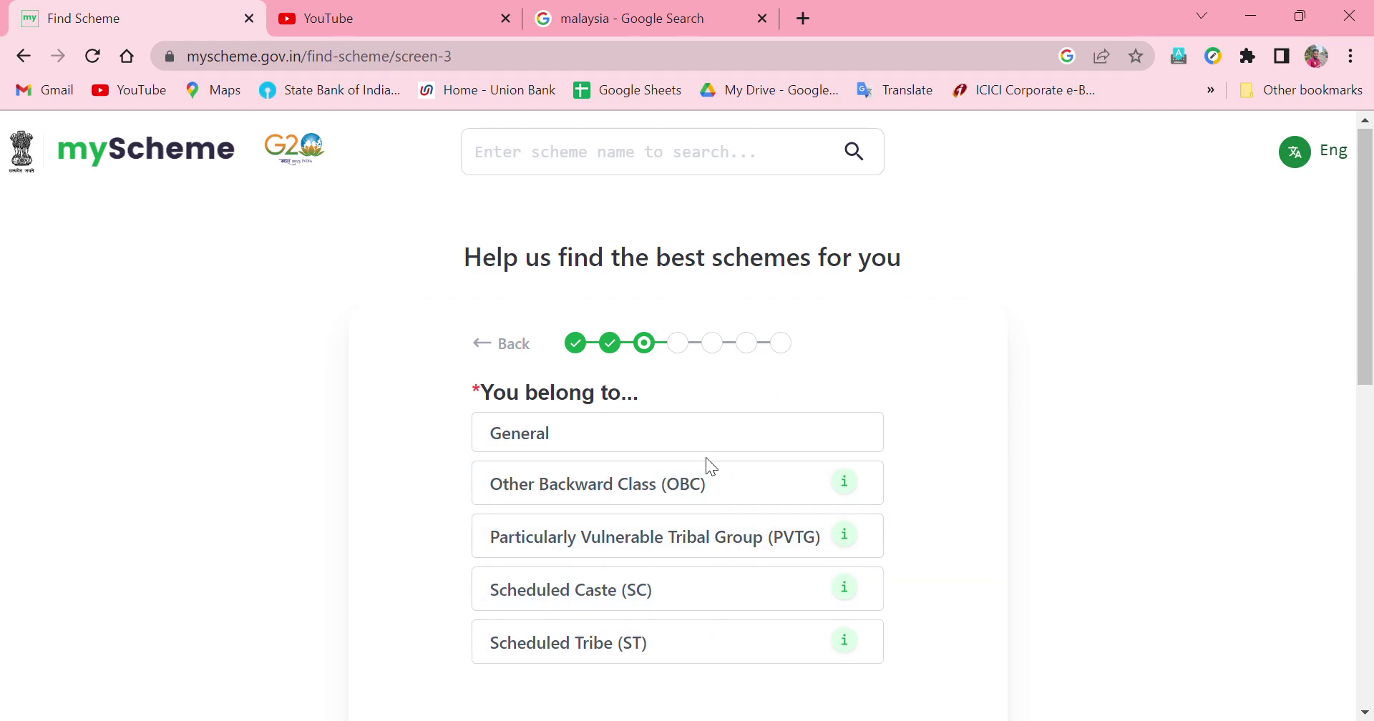
Step: Select General as the social category and proceed to the next question
click(690, 447)
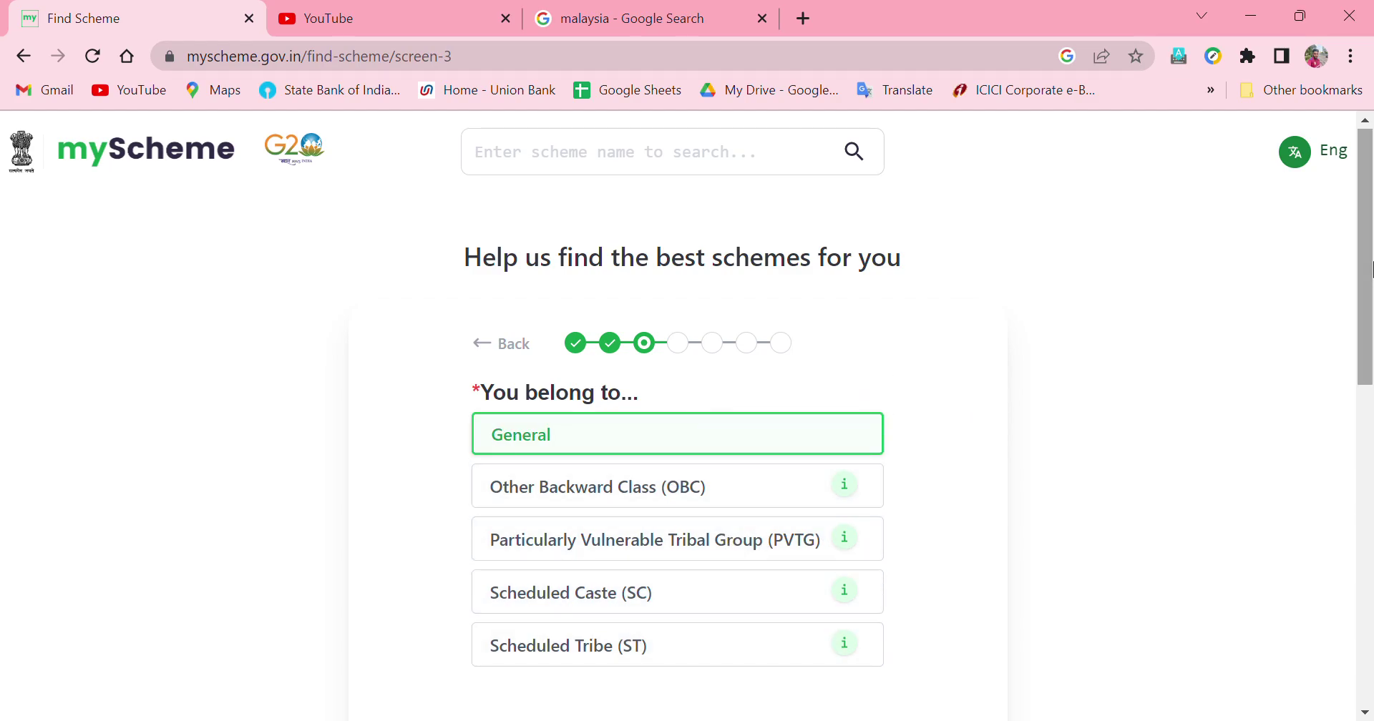
drag(1367, 268, 1367, 332)
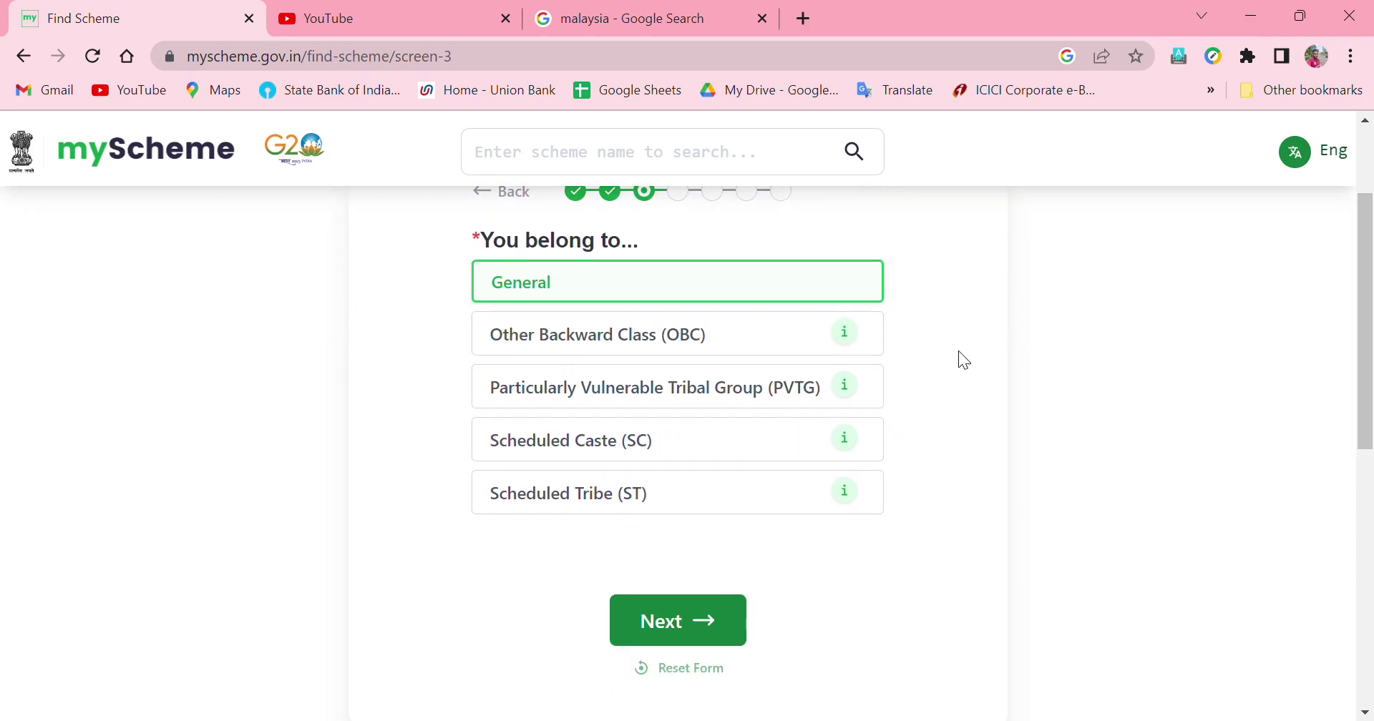
click(739, 612)
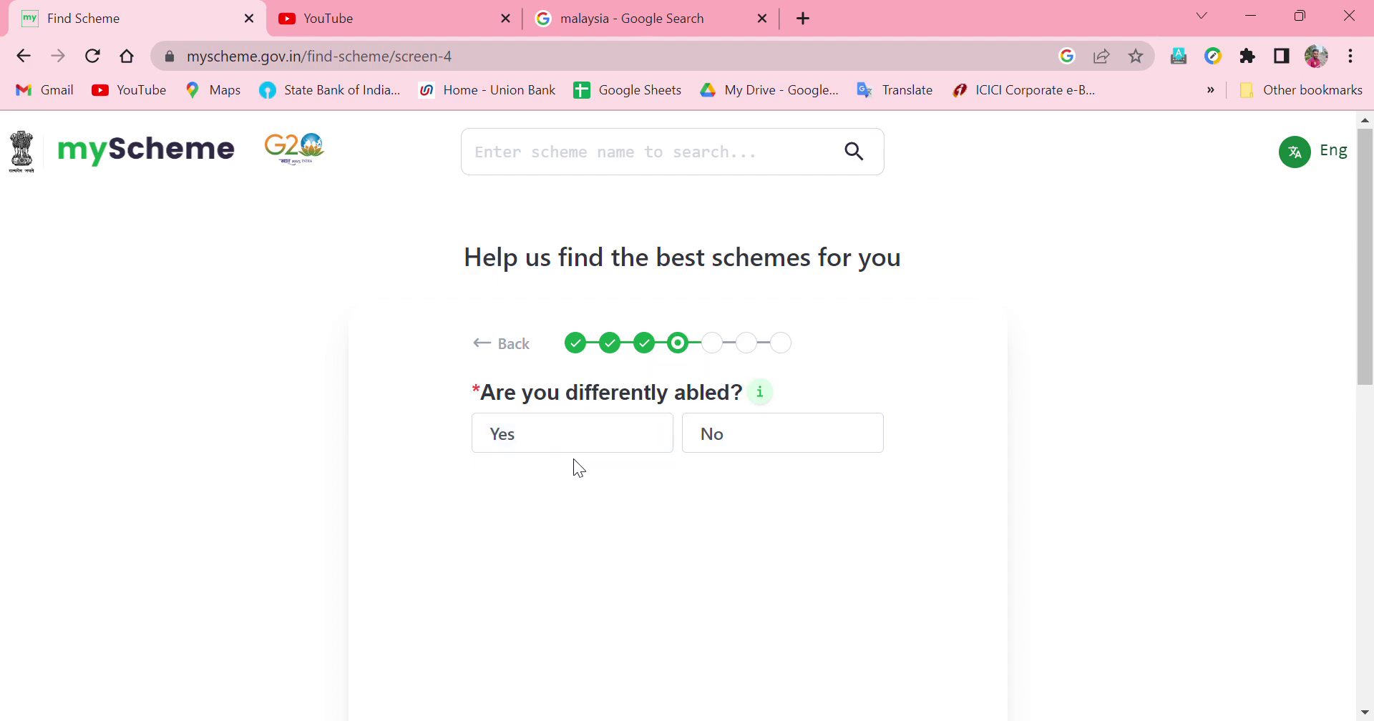
Step: Check the differently abled definition and answer No to being differently abled
click(762, 394)
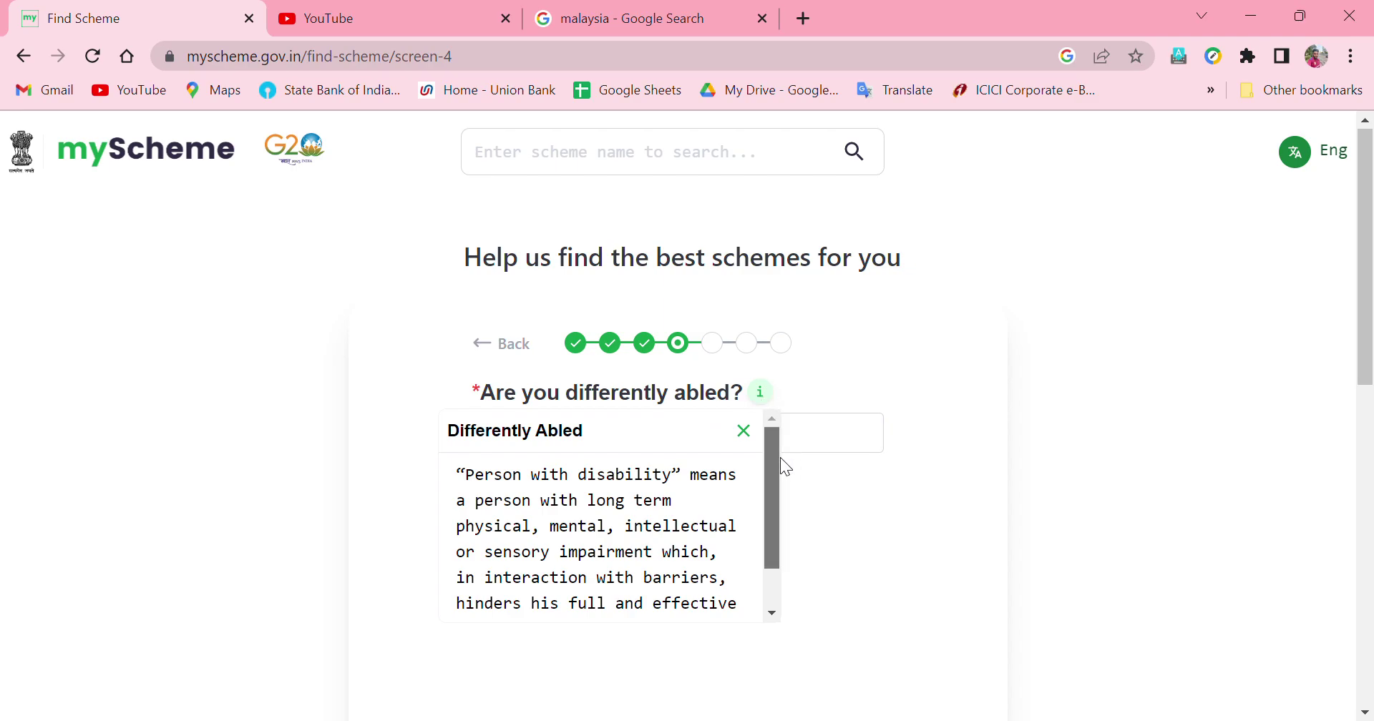
drag(780, 459, 785, 529)
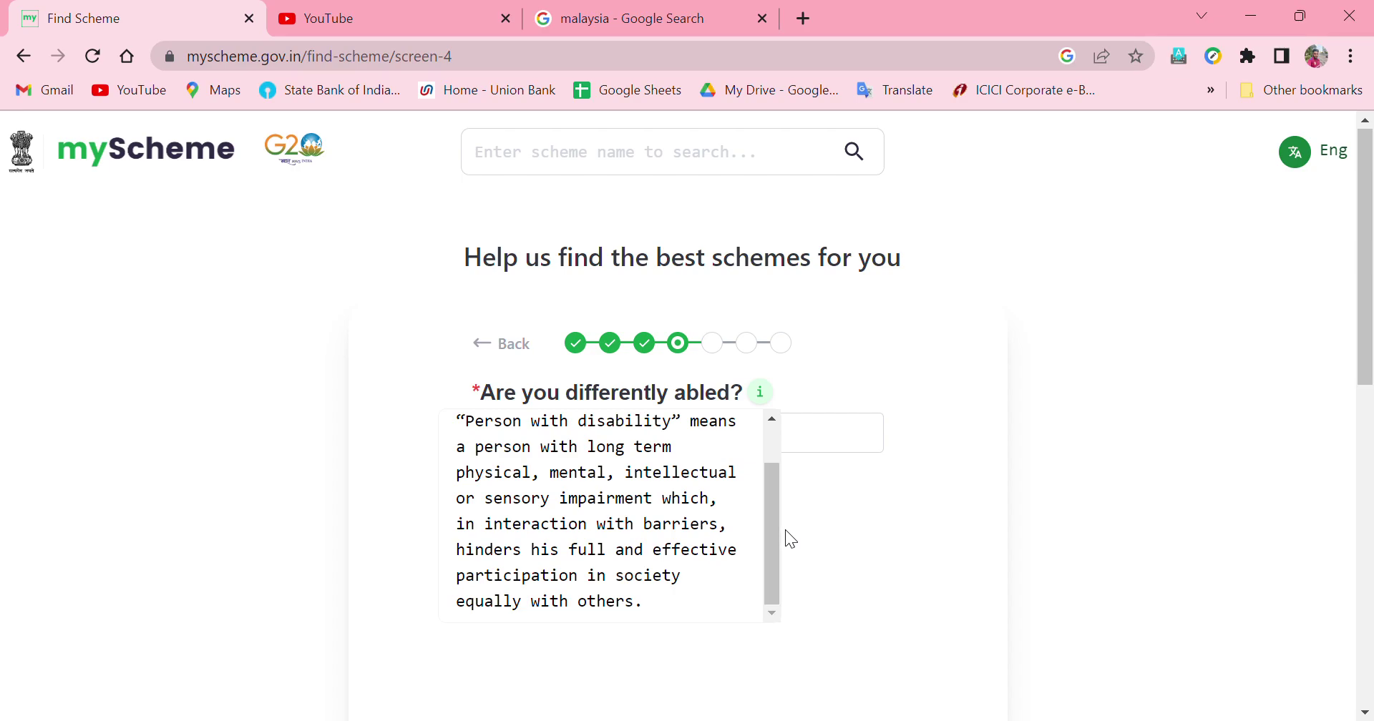
click(762, 394)
click(774, 432)
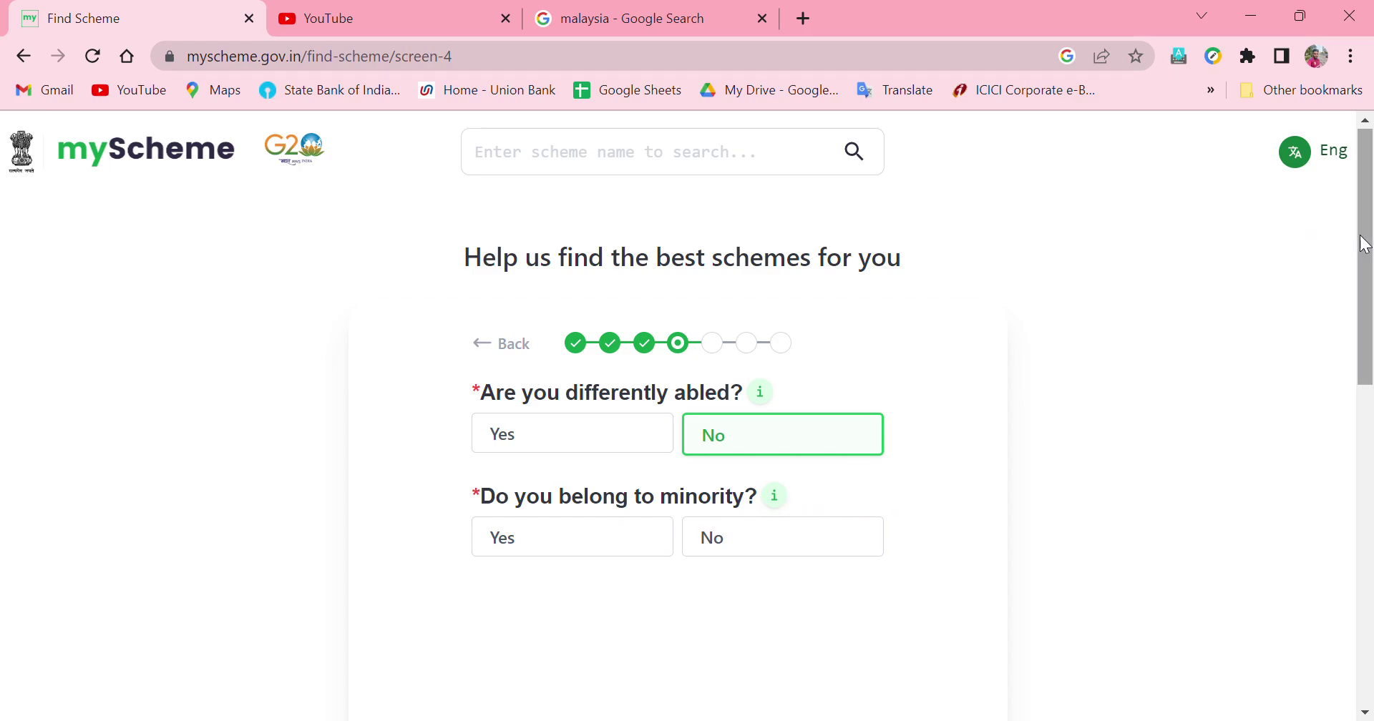
Step: Read the minority explanation and answer No to belonging to a minority
scroll(1359, 240, down, 1)
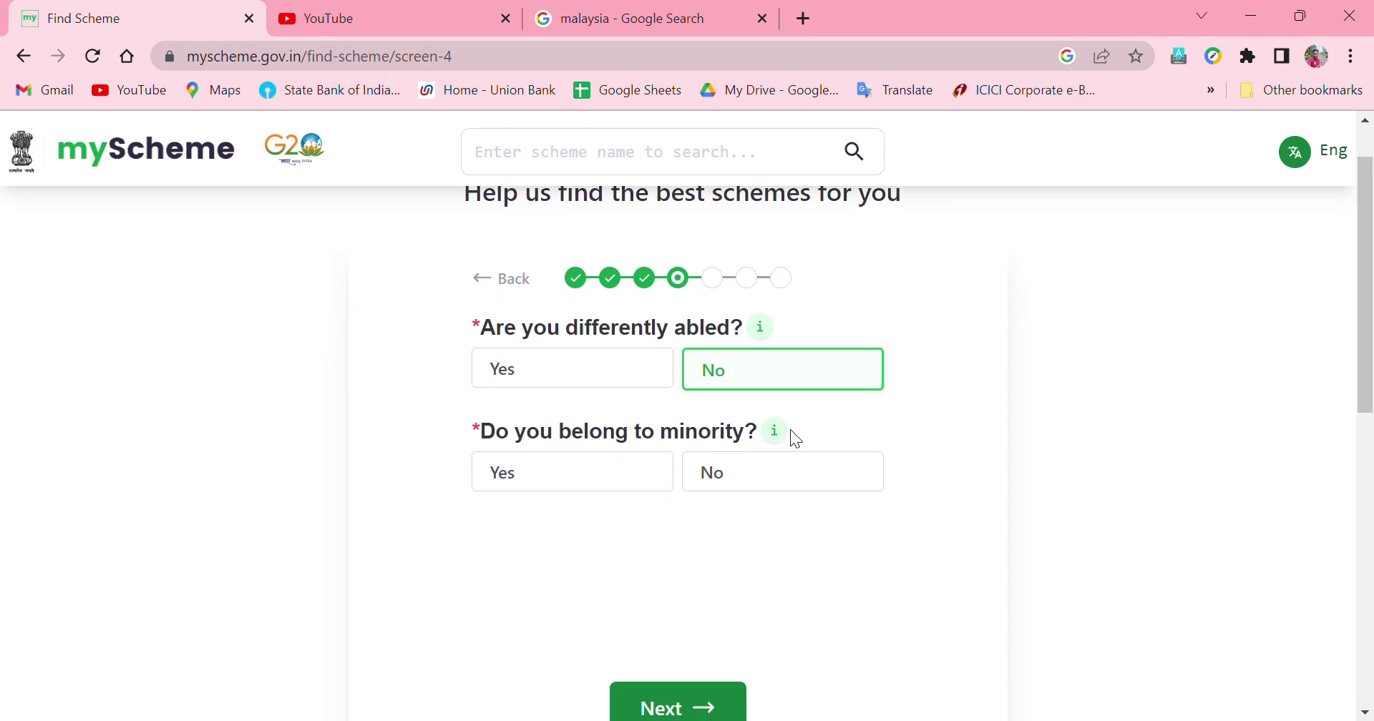
click(779, 435)
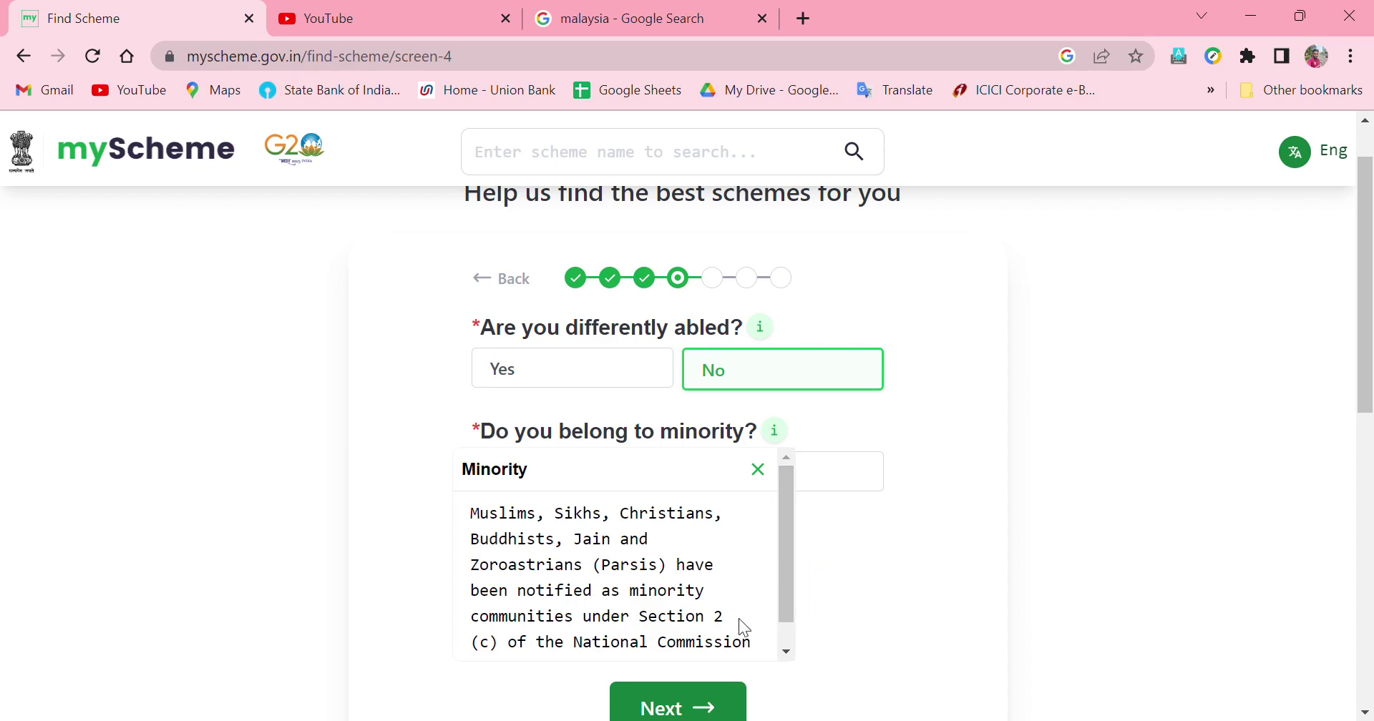
click(758, 469)
click(768, 471)
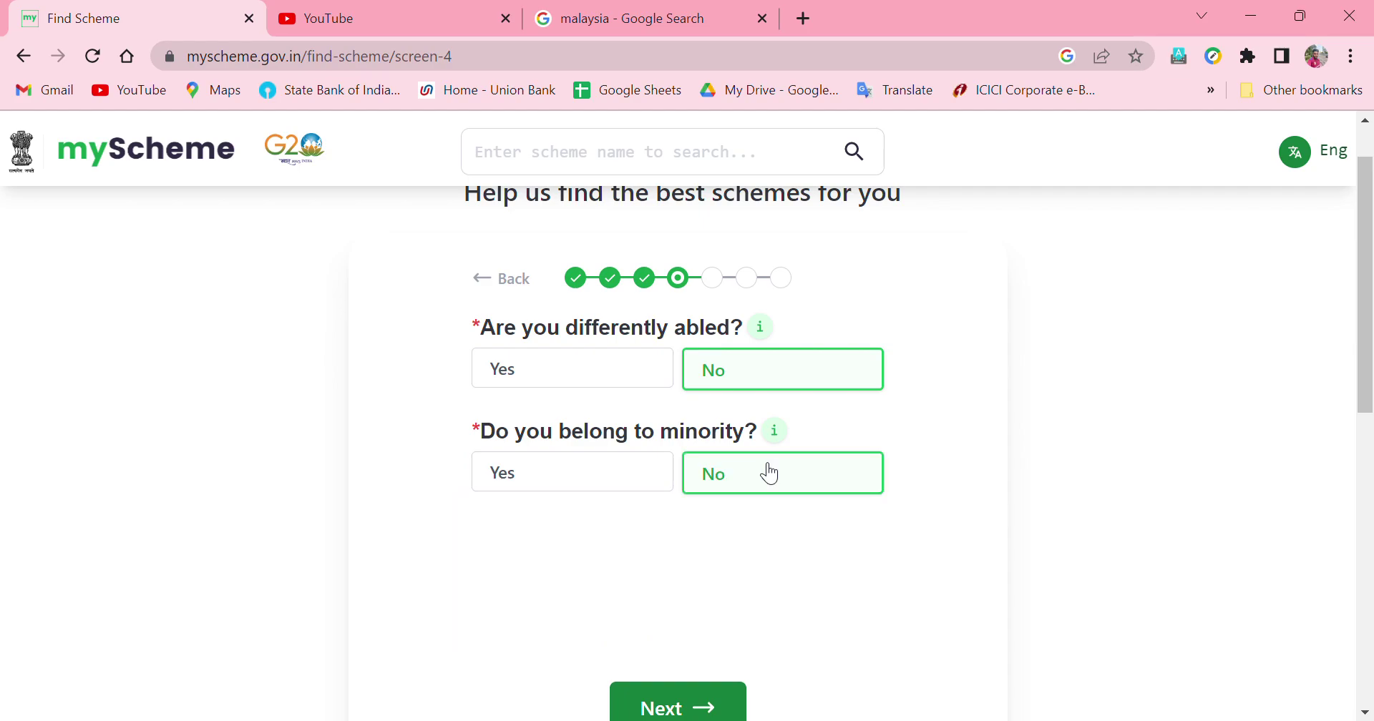
Step: Answer No to being a student, choose Unemployed as employment status, and continue
click(708, 705)
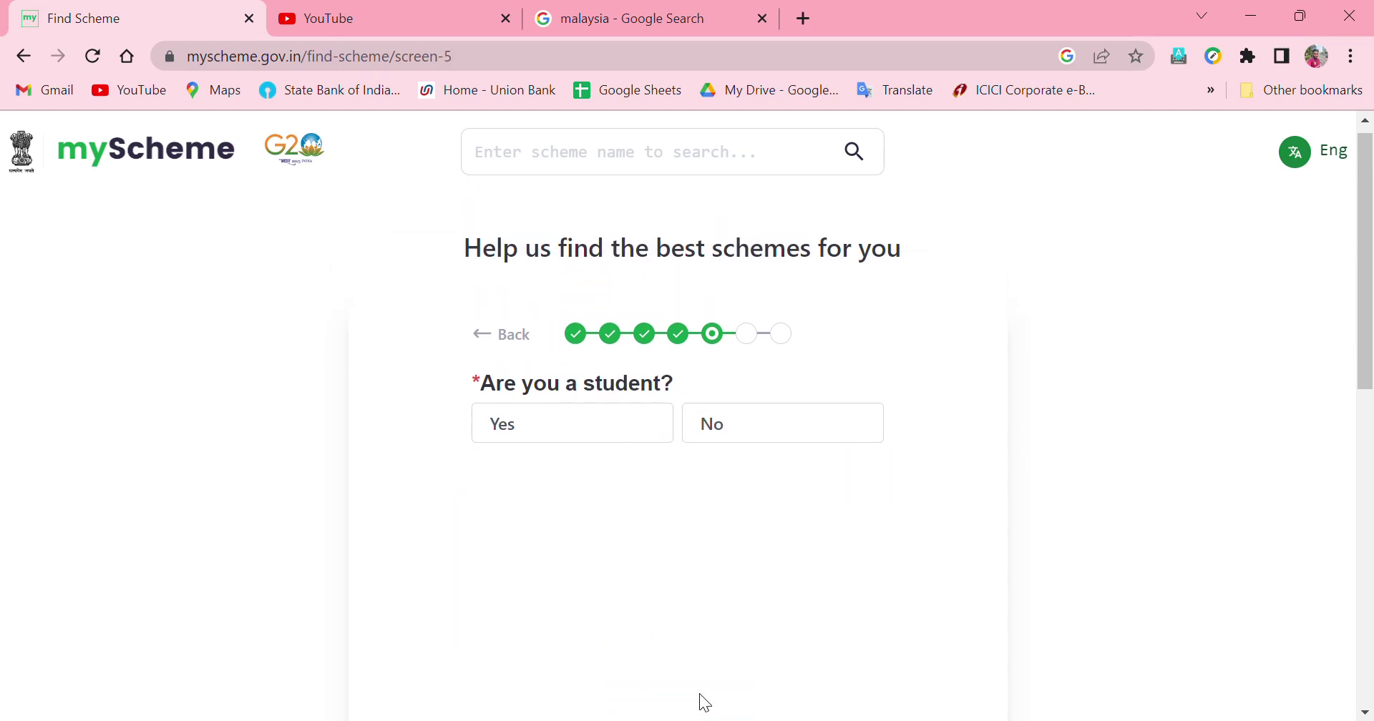
click(631, 428)
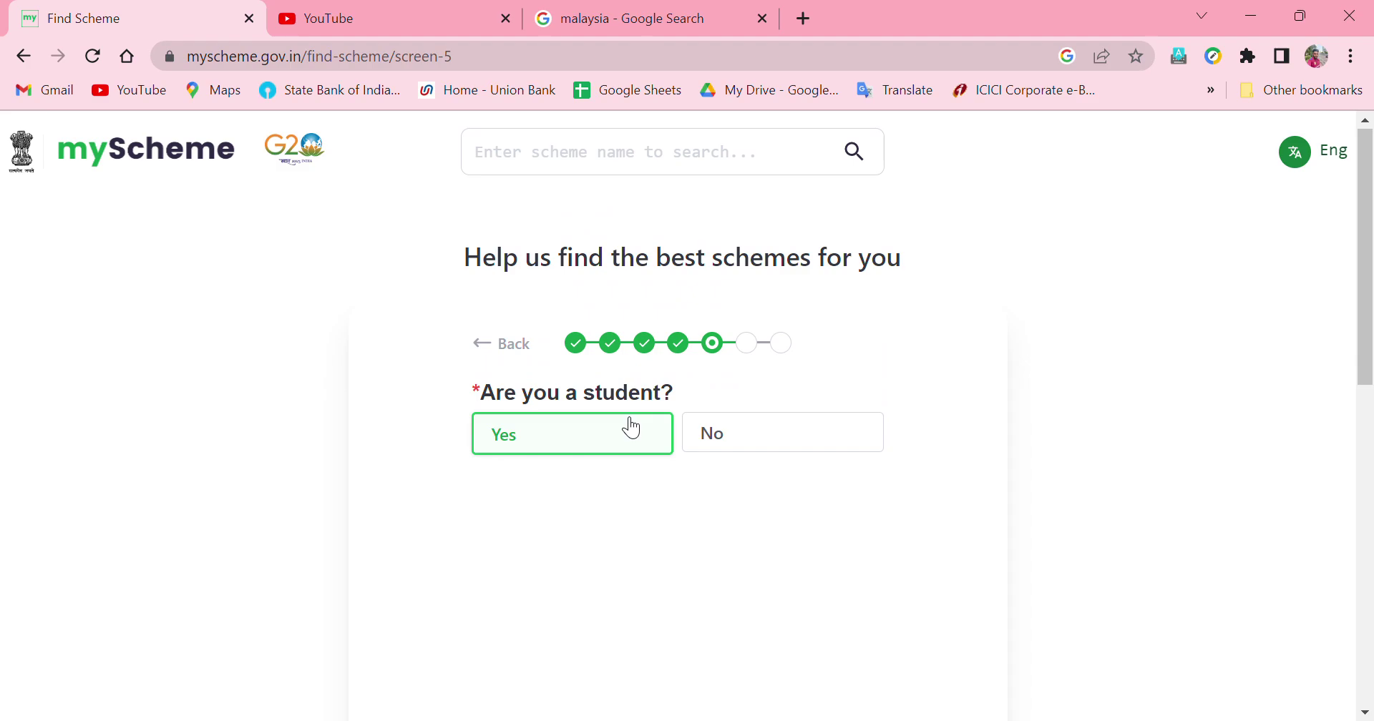
click(773, 443)
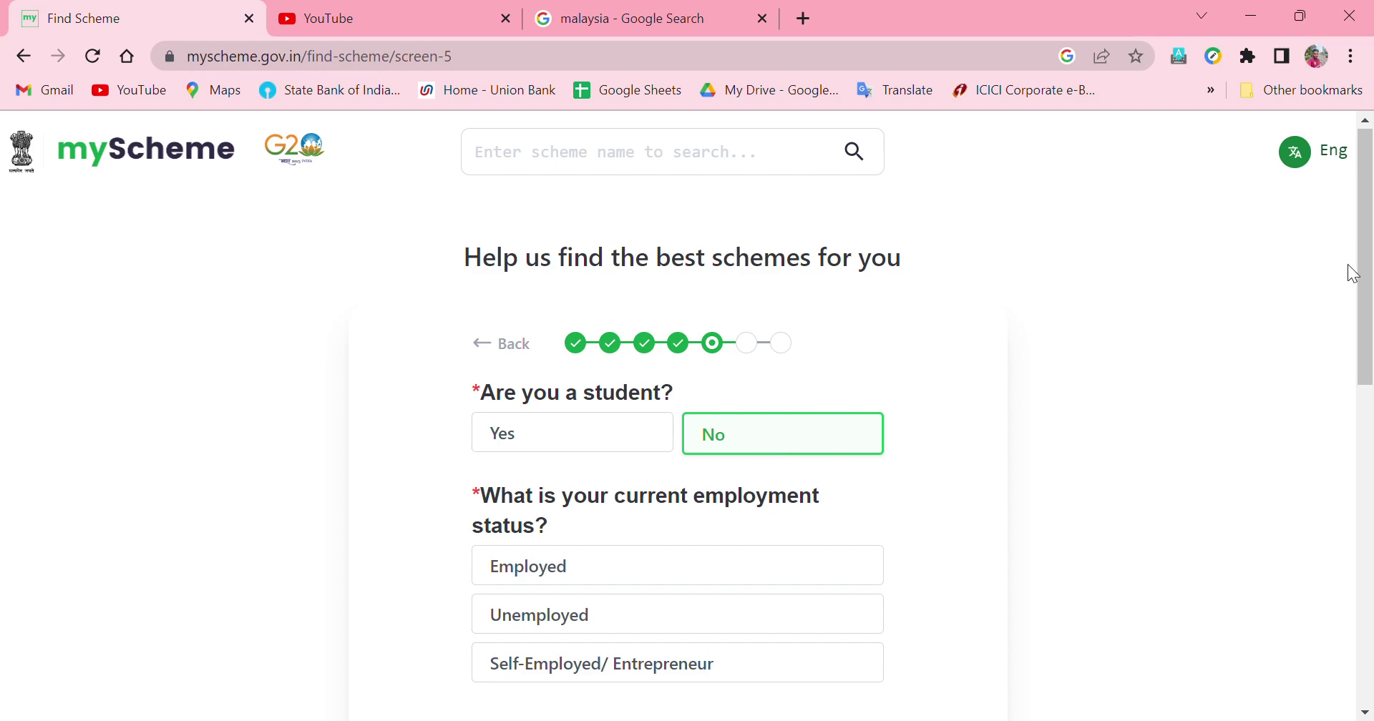
drag(1365, 272, 1371, 327)
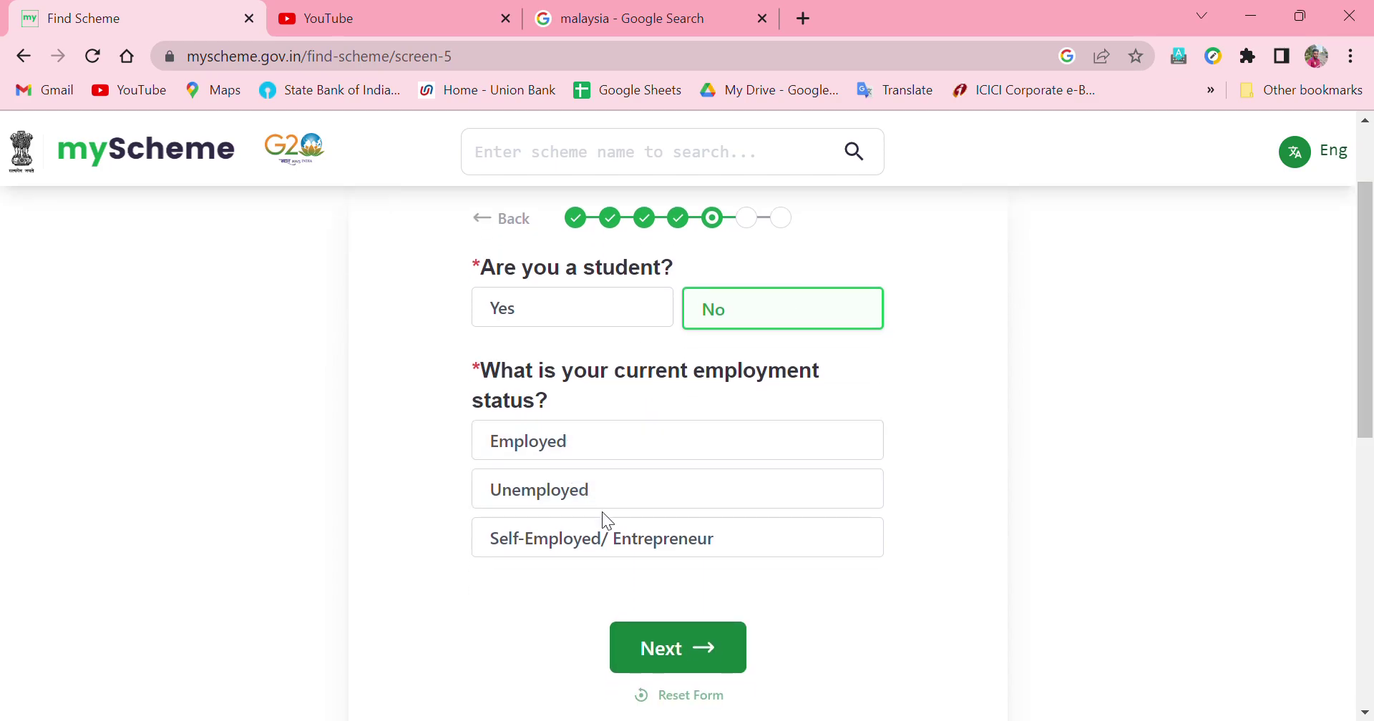
click(642, 505)
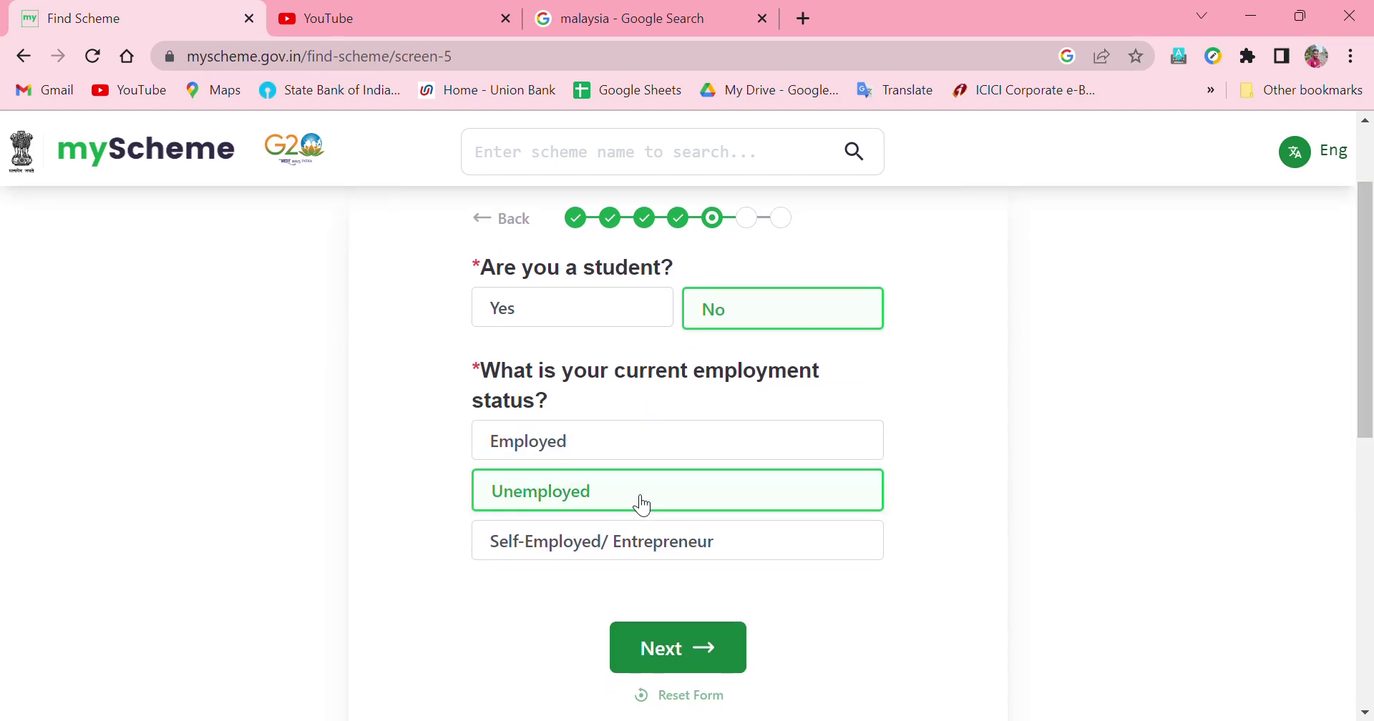
click(698, 653)
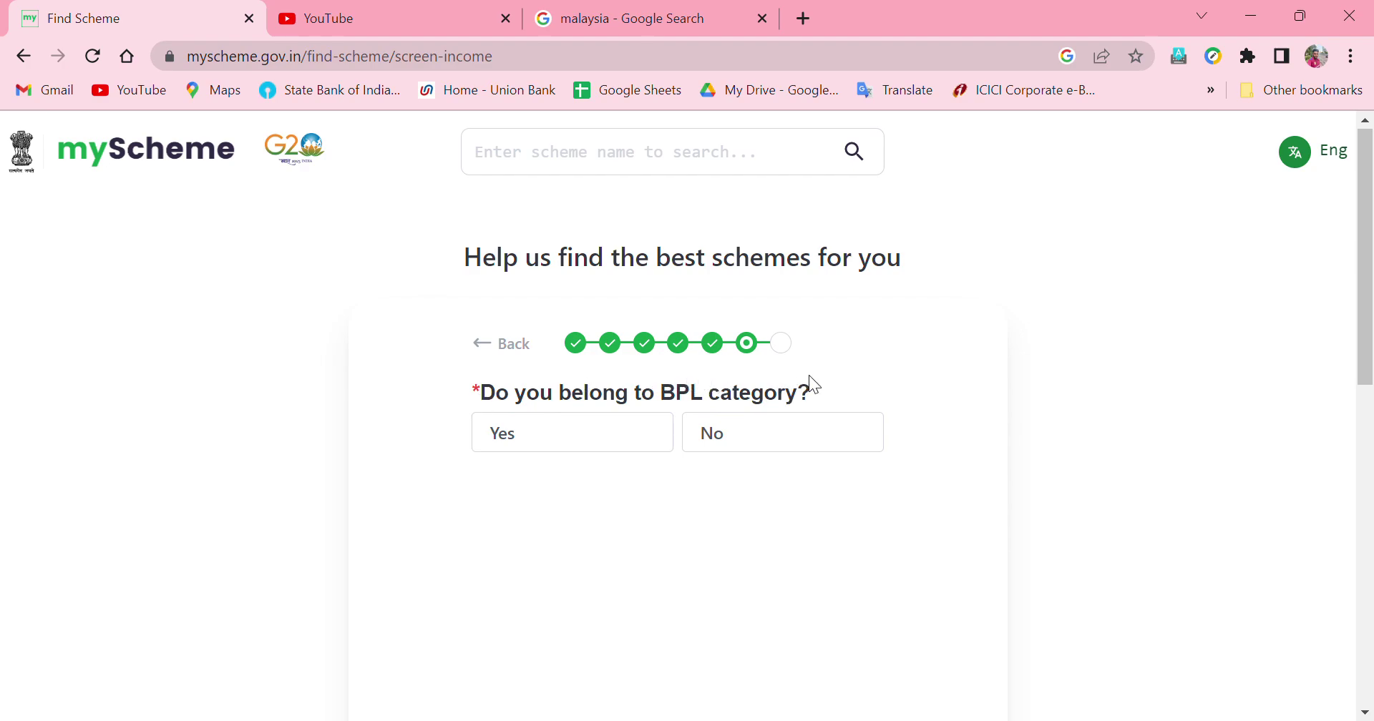
Step: Answer No for BPL, enter 500 as family annual income, and continue
click(775, 447)
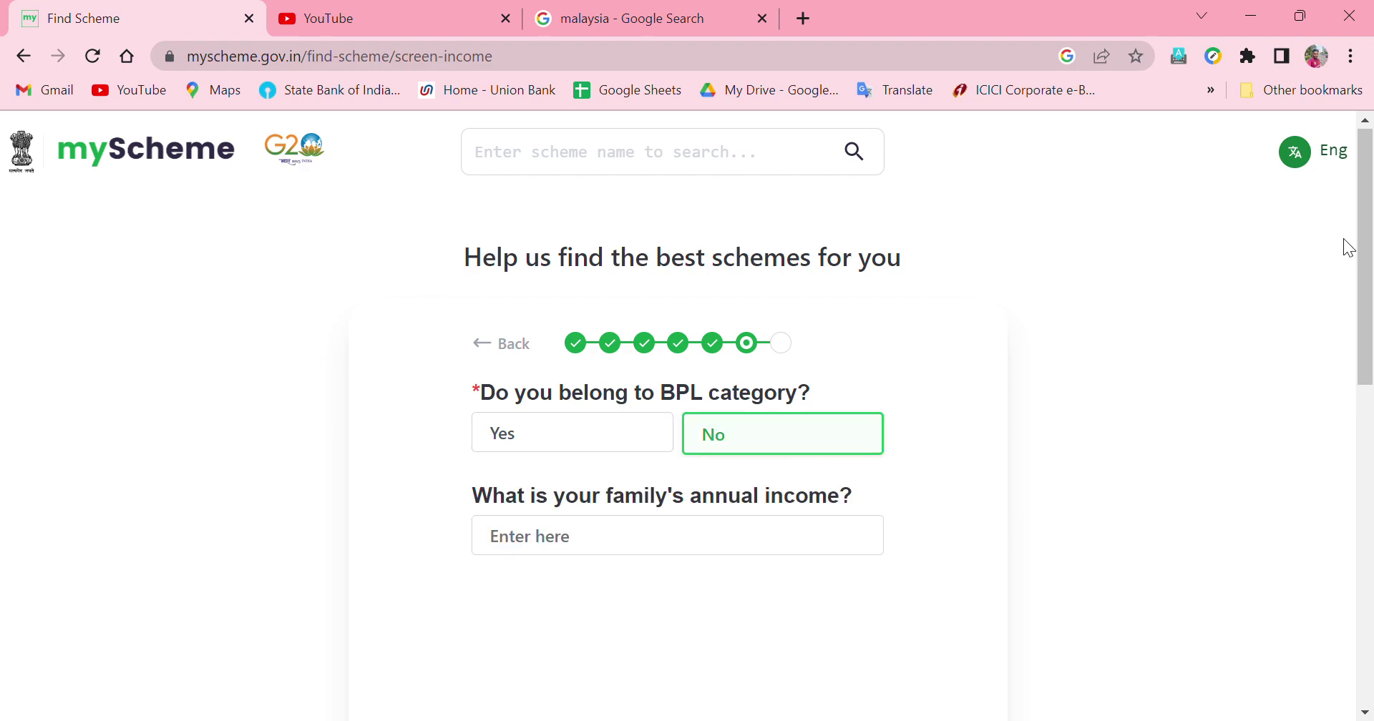
drag(1371, 236, 1368, 289)
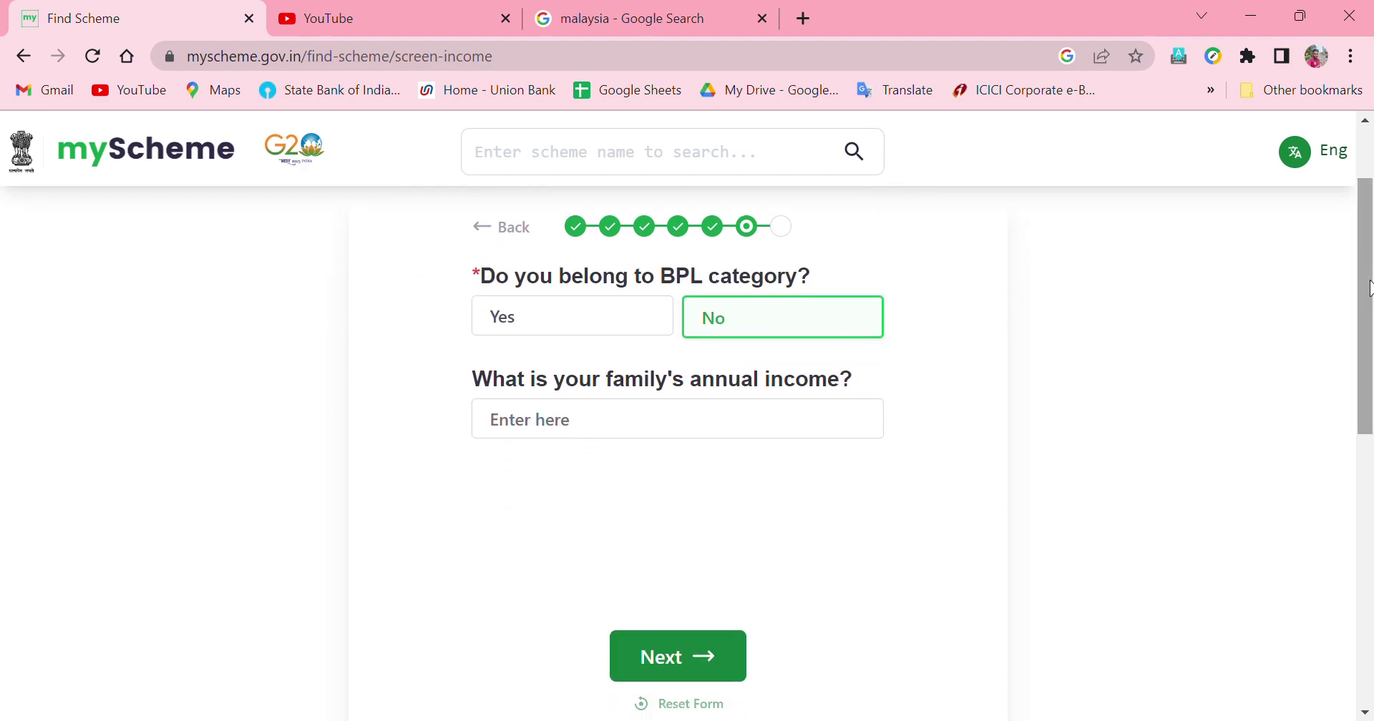
click(761, 443)
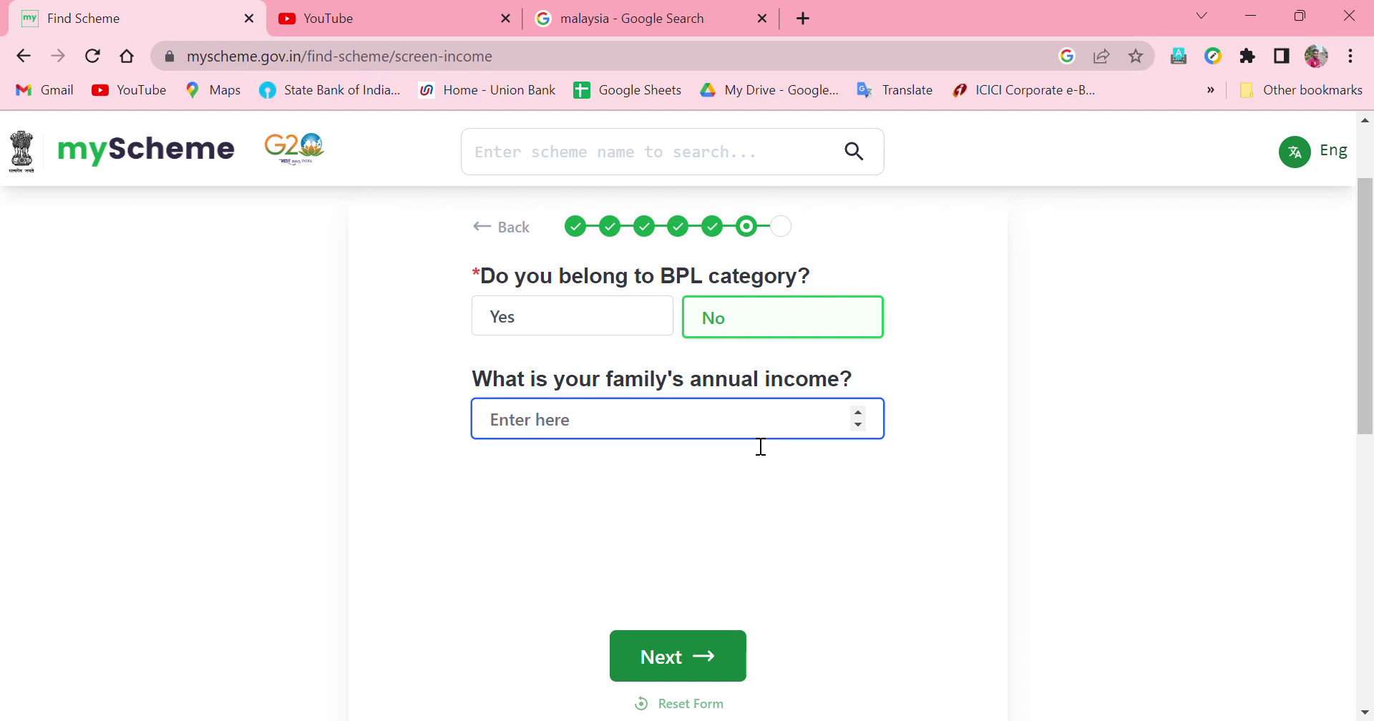
click(856, 426)
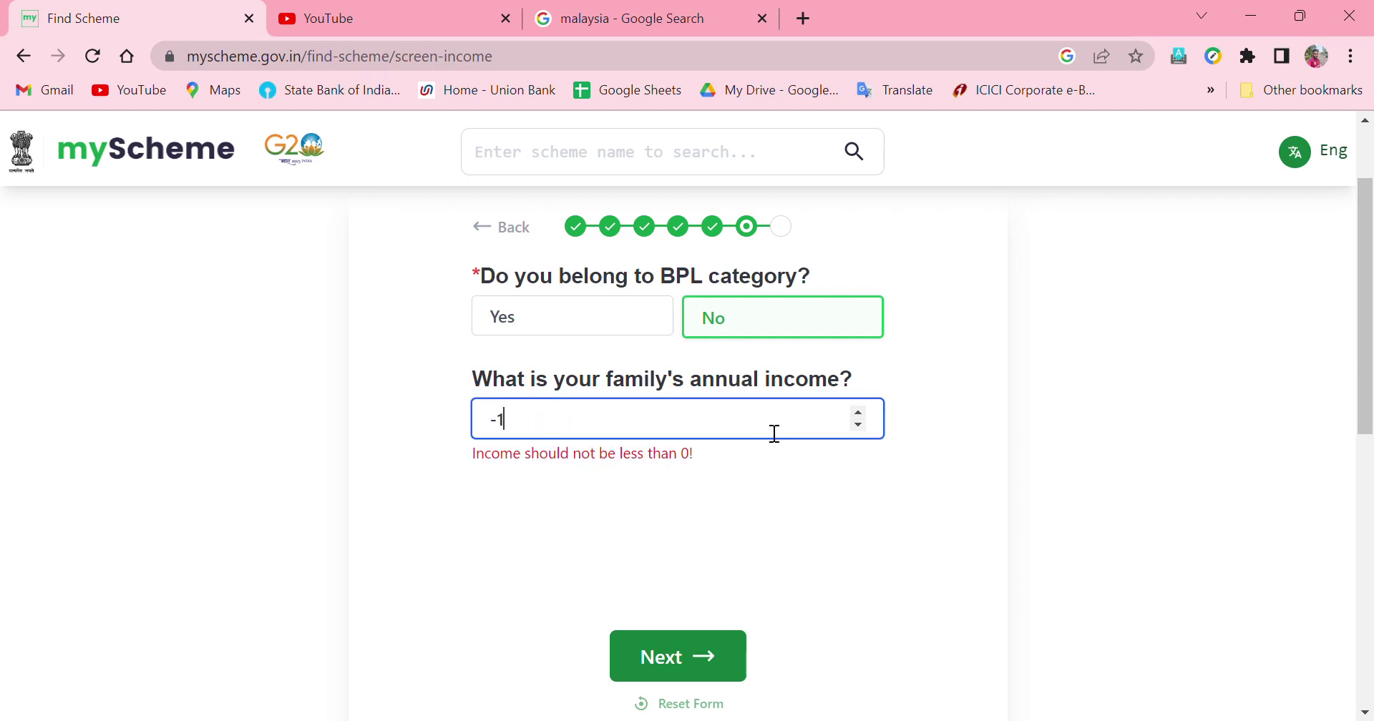
key(BackSpace)
key(BackSpace)
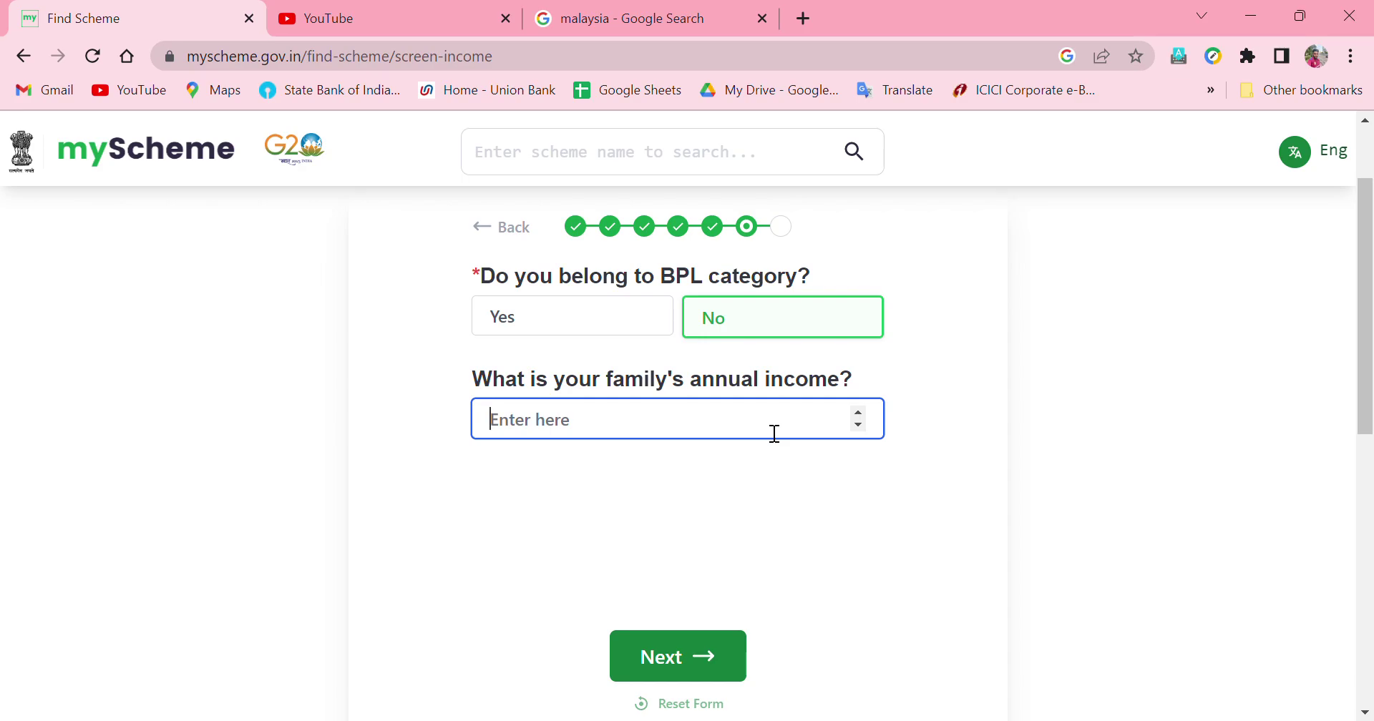
text(500)
click(705, 666)
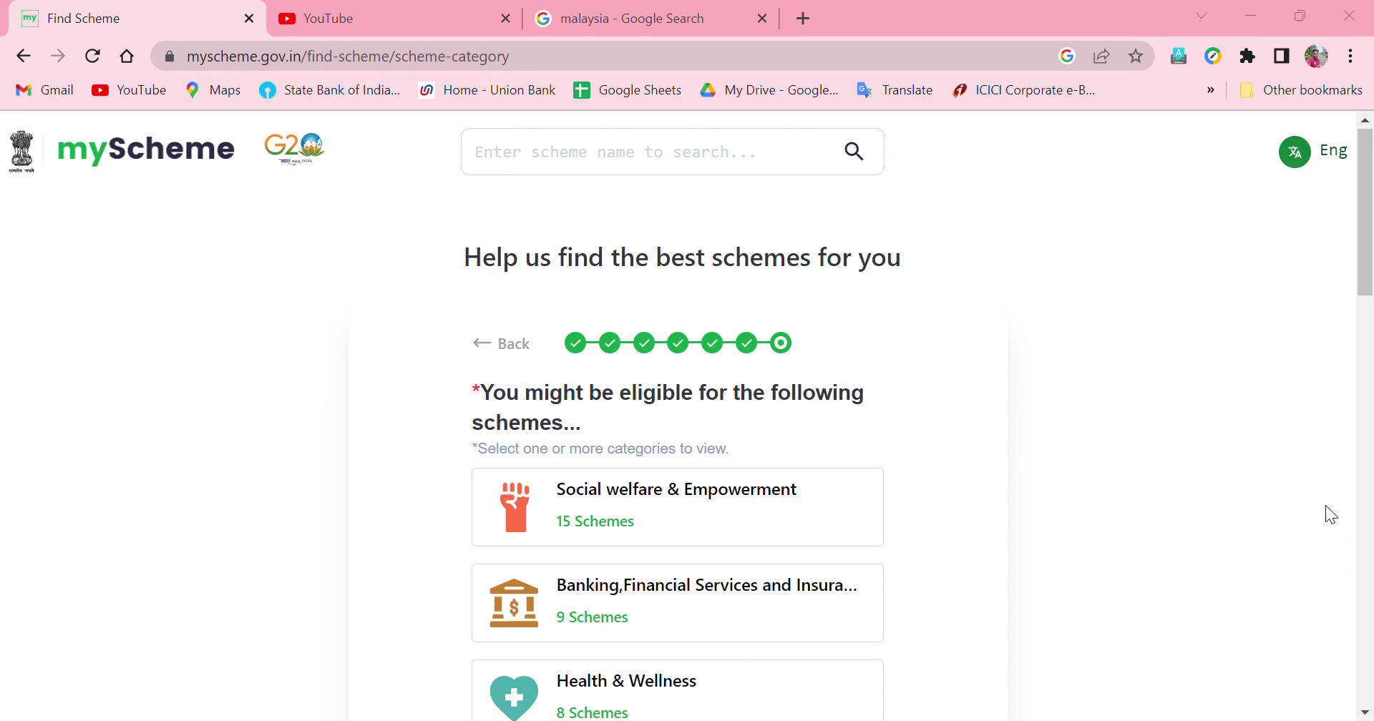
Step: Pick the Business & Entrepreneurship category and submit to get the 5 matching schemes
drag(1361, 297, 1368, 322)
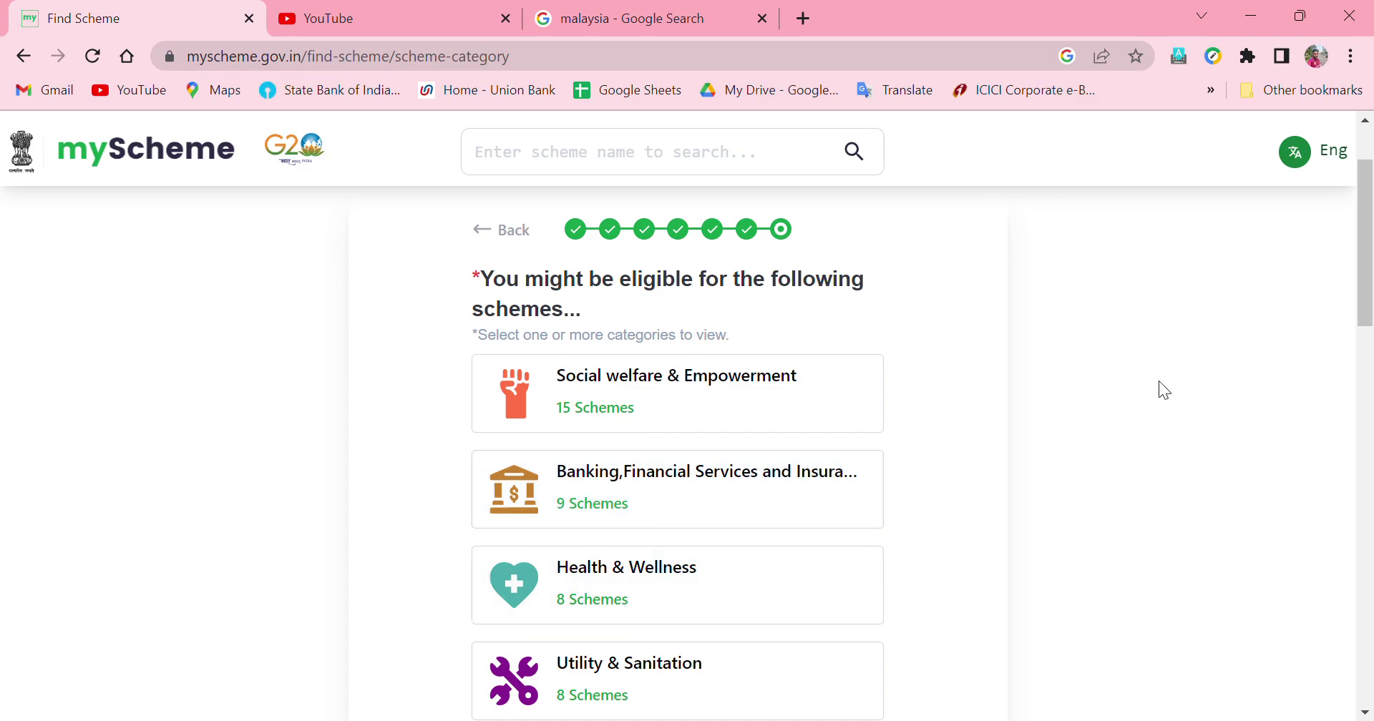
scroll(1368, 336, down, 5)
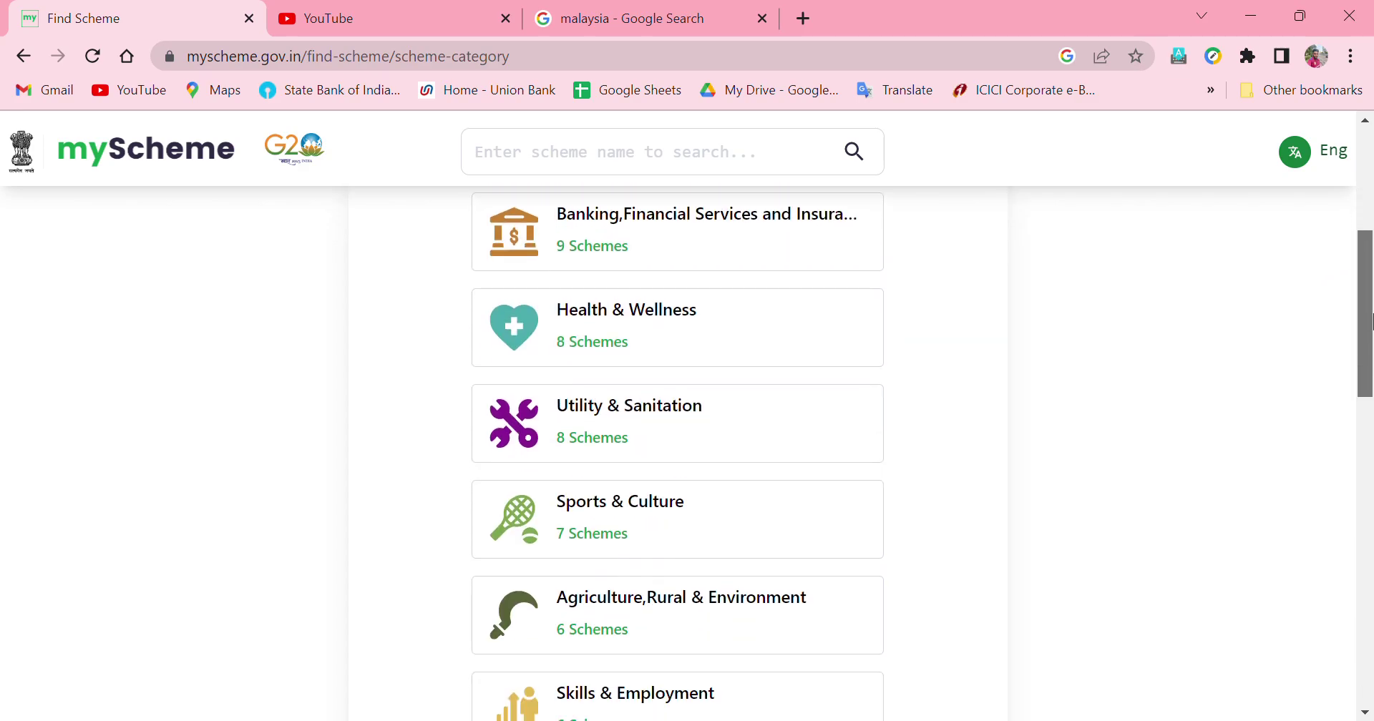
drag(1370, 336, 1370, 392)
scroll(1370, 392, down, 1)
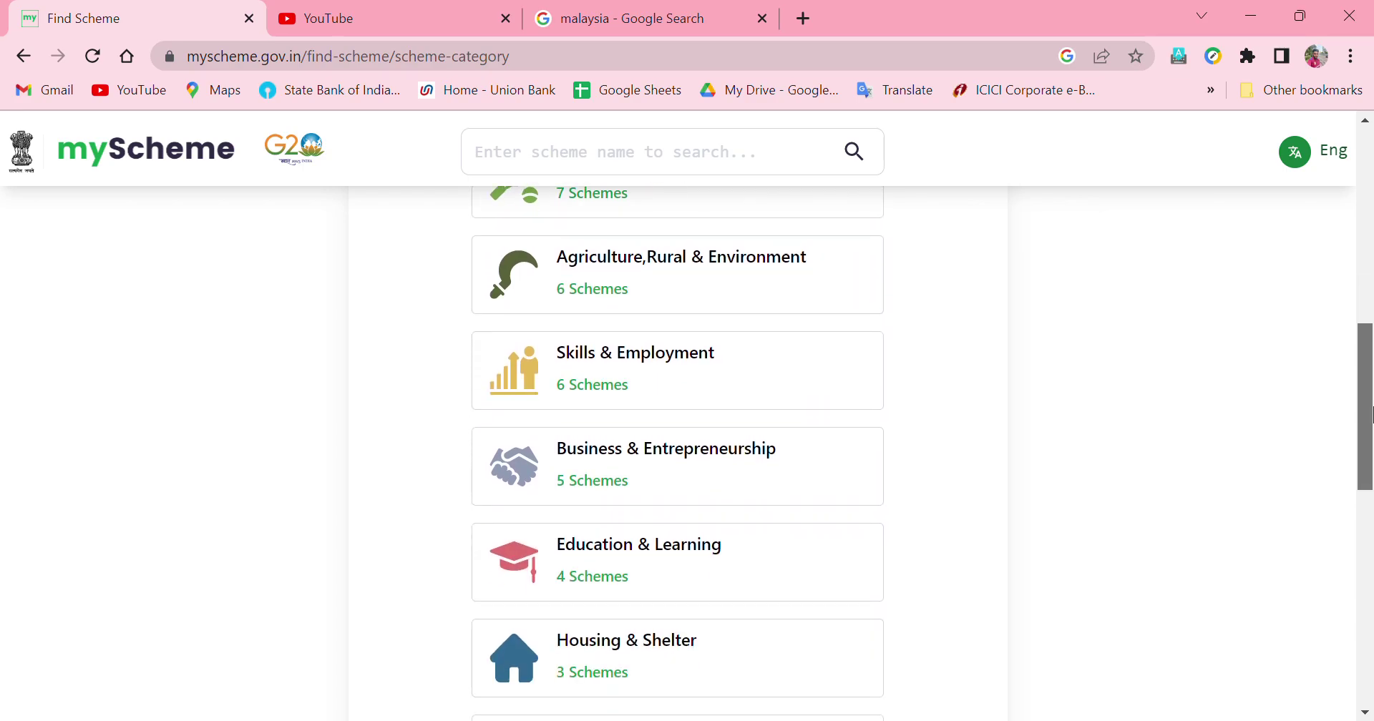
click(656, 464)
drag(1367, 358, 1370, 424)
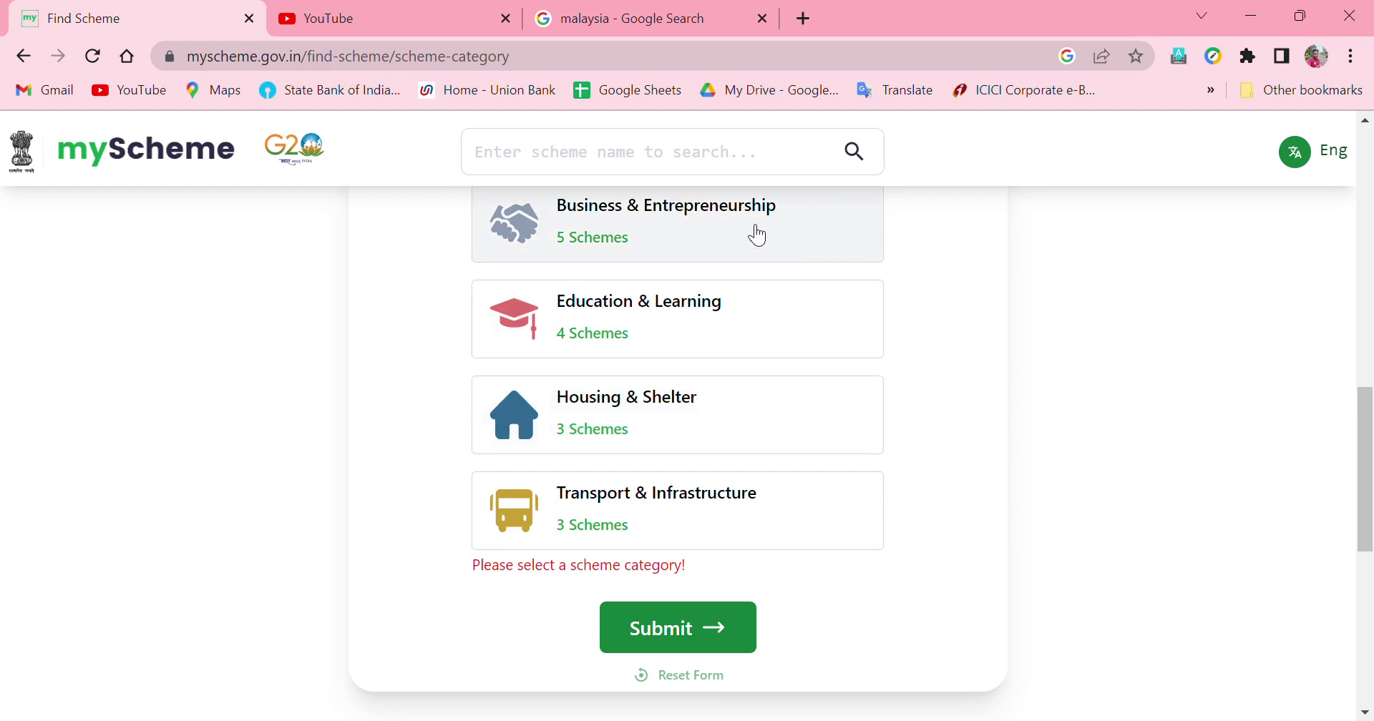
click(757, 234)
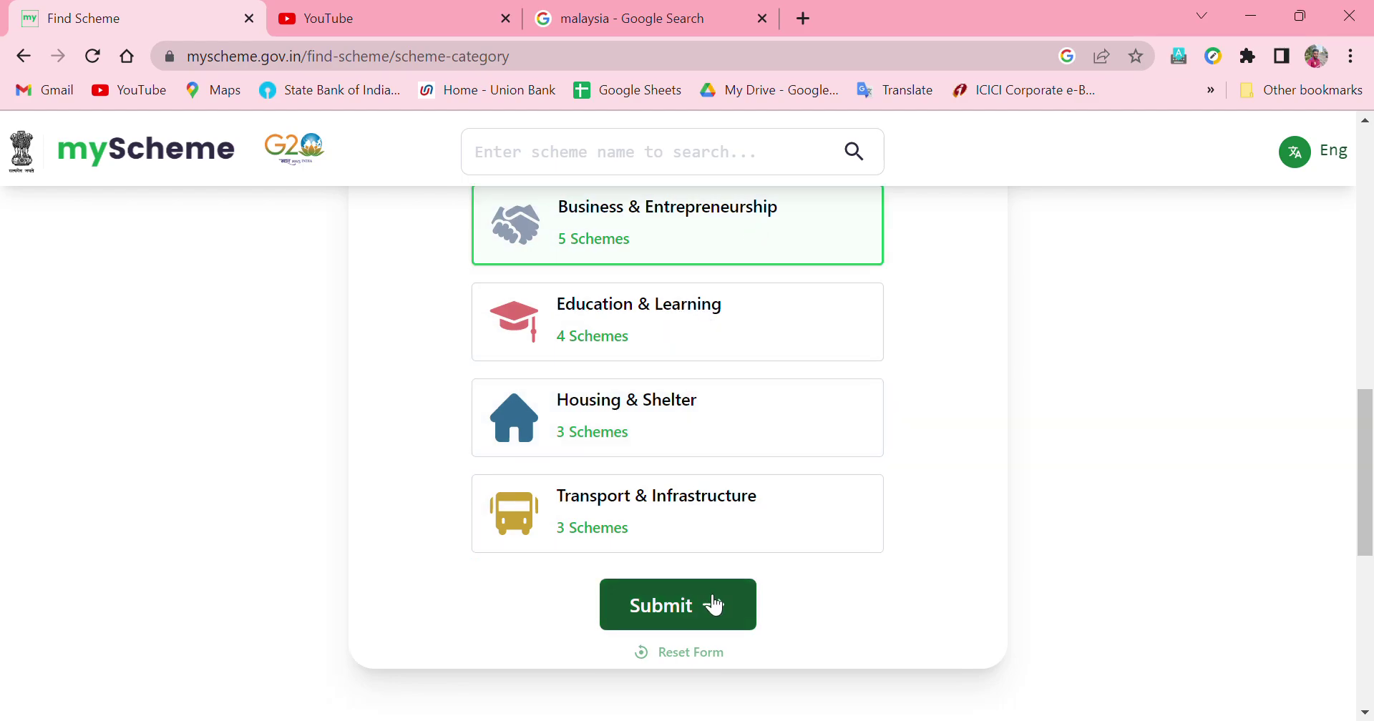
click(714, 605)
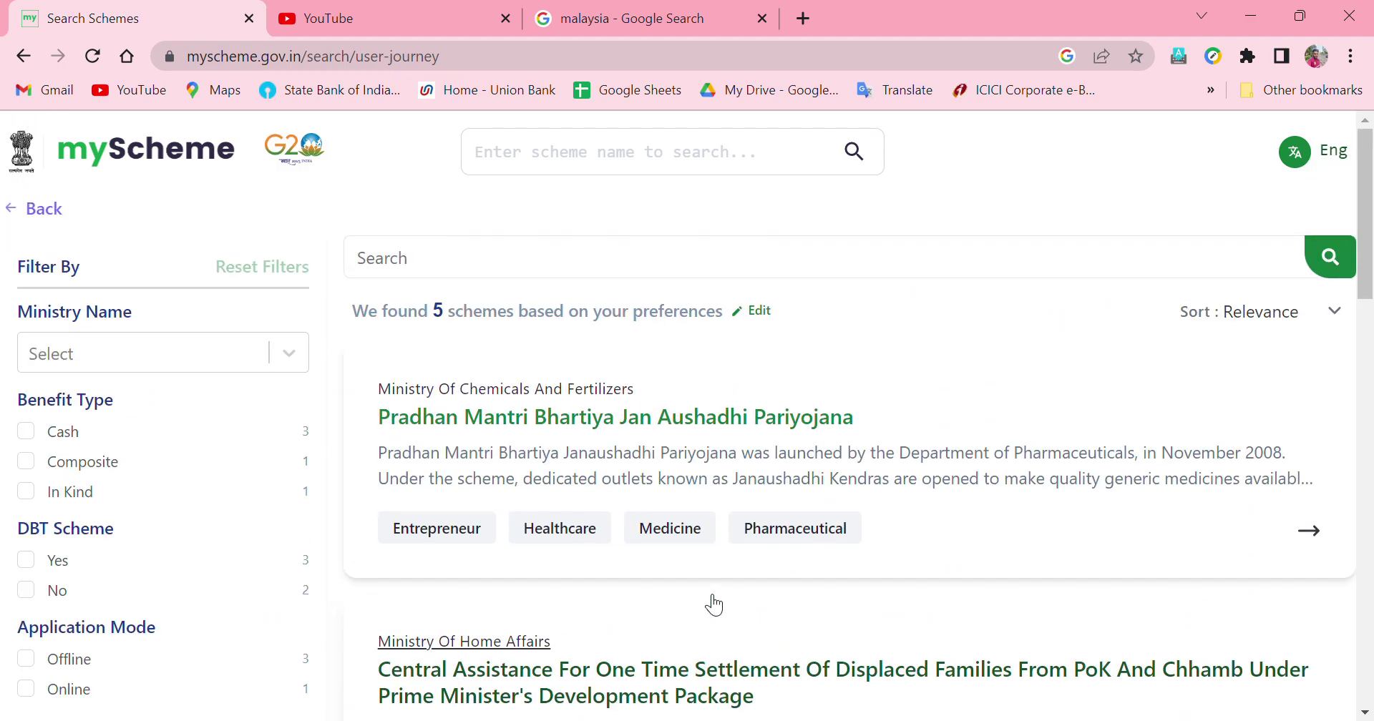